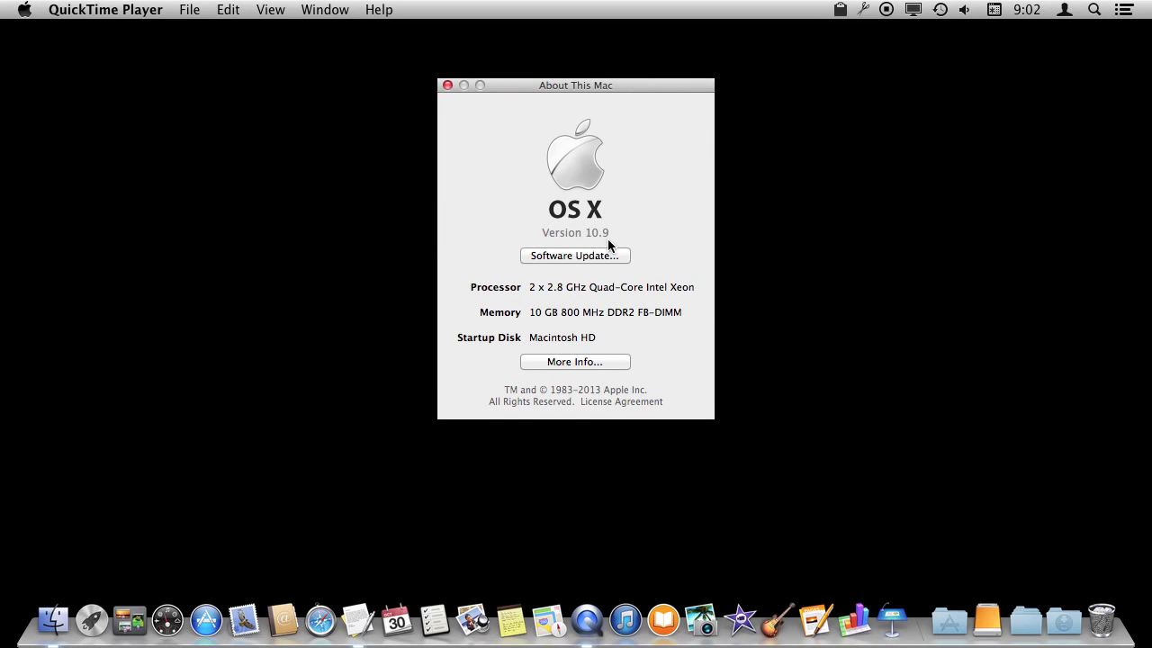
Close the About This Mac window and open a new Finder window widened enough to show its search field
{"action": "left_click", "coordinate": [447, 85]}
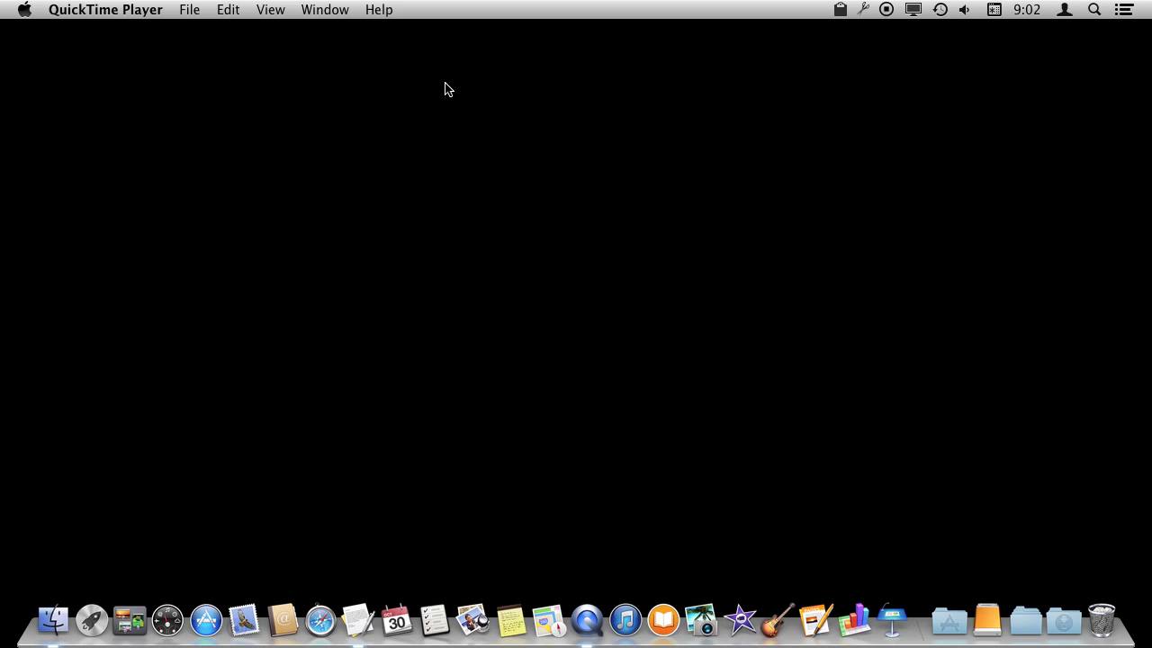
{"action": "left_click", "coordinate": [204, 64]}
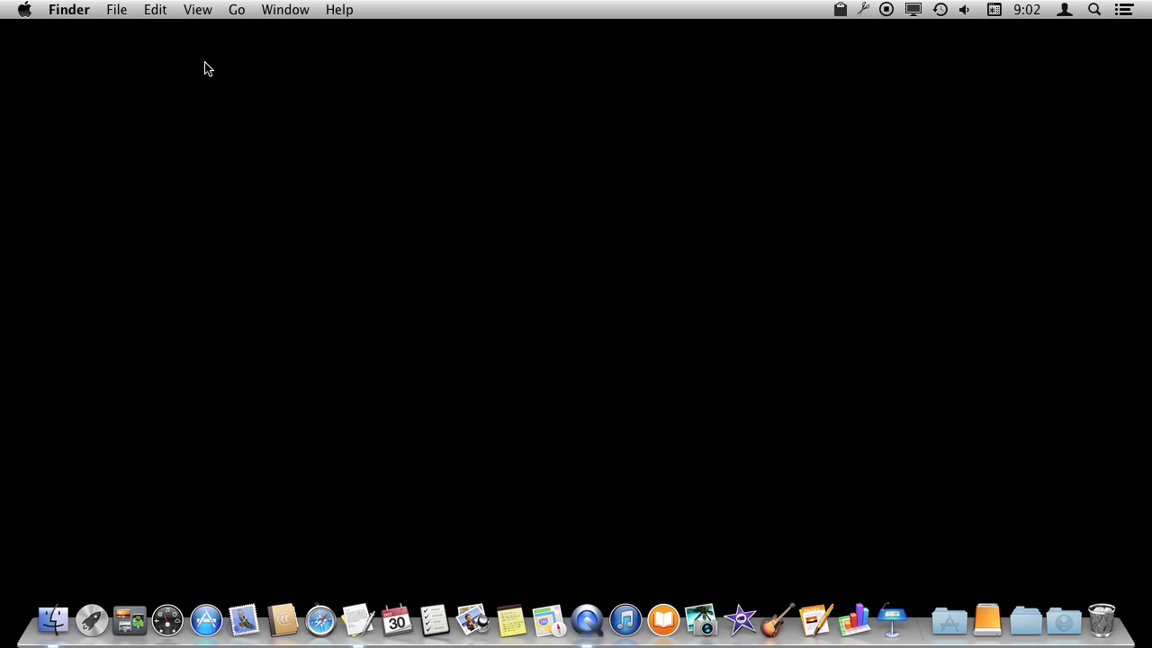
{"action": "left_click", "coordinate": [114, 11]}
{"action": "left_click", "coordinate": [133, 32]}
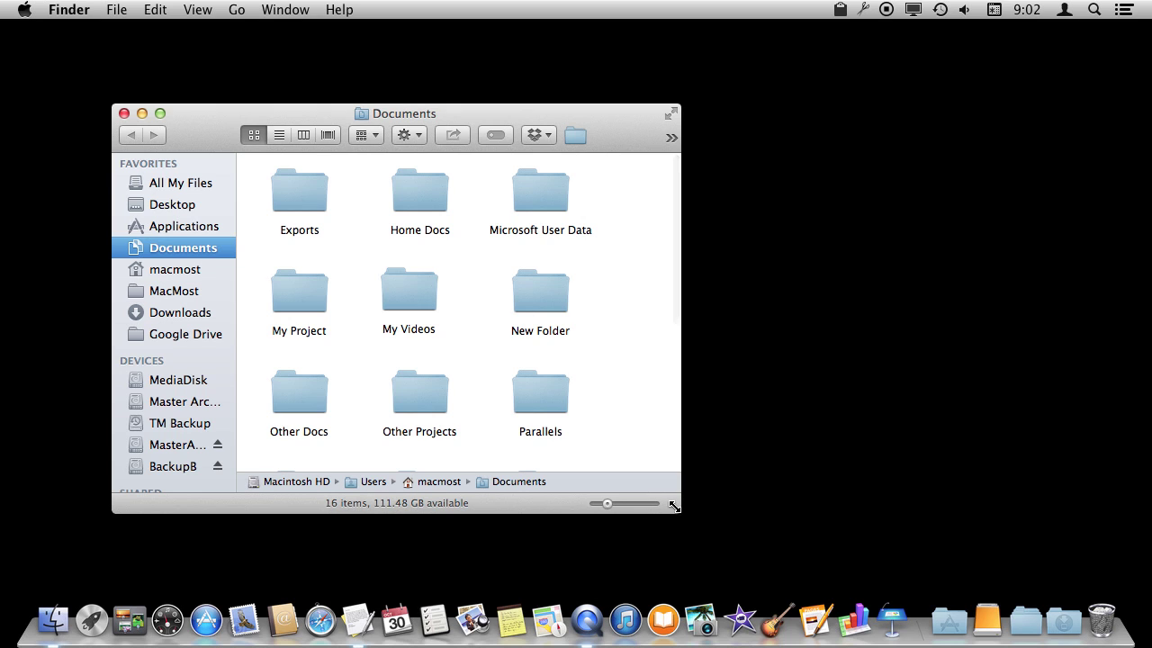
{"action": "left_click_drag", "start_coordinate": [677, 508], "coordinate": [850, 515]}
Search for files whose name matches "test", limiting the search to the Documents folder
{"action": "left_click", "coordinate": [701, 134]}
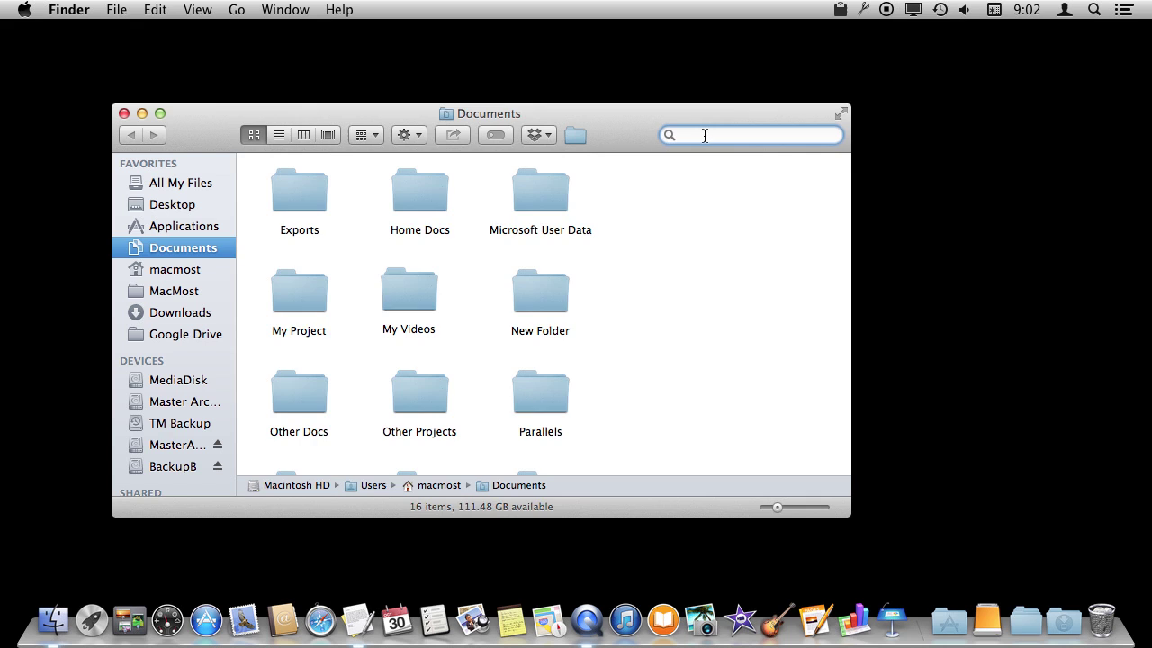
{"action": "type", "text": "test"}
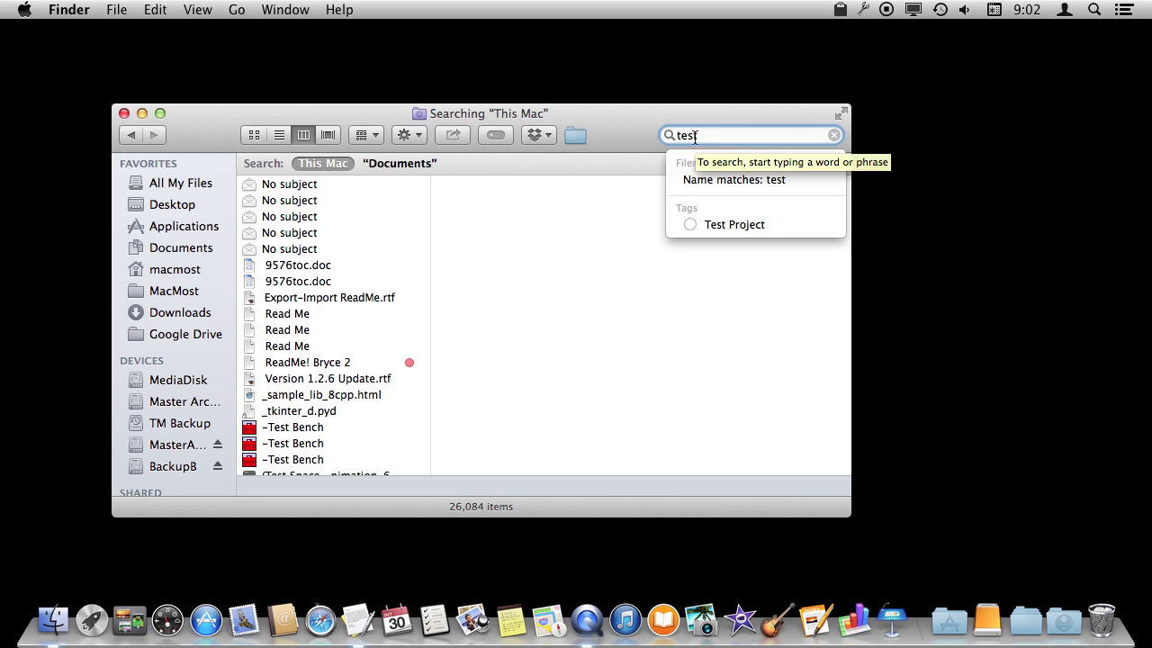
{"action": "left_click", "coordinate": [721, 182]}
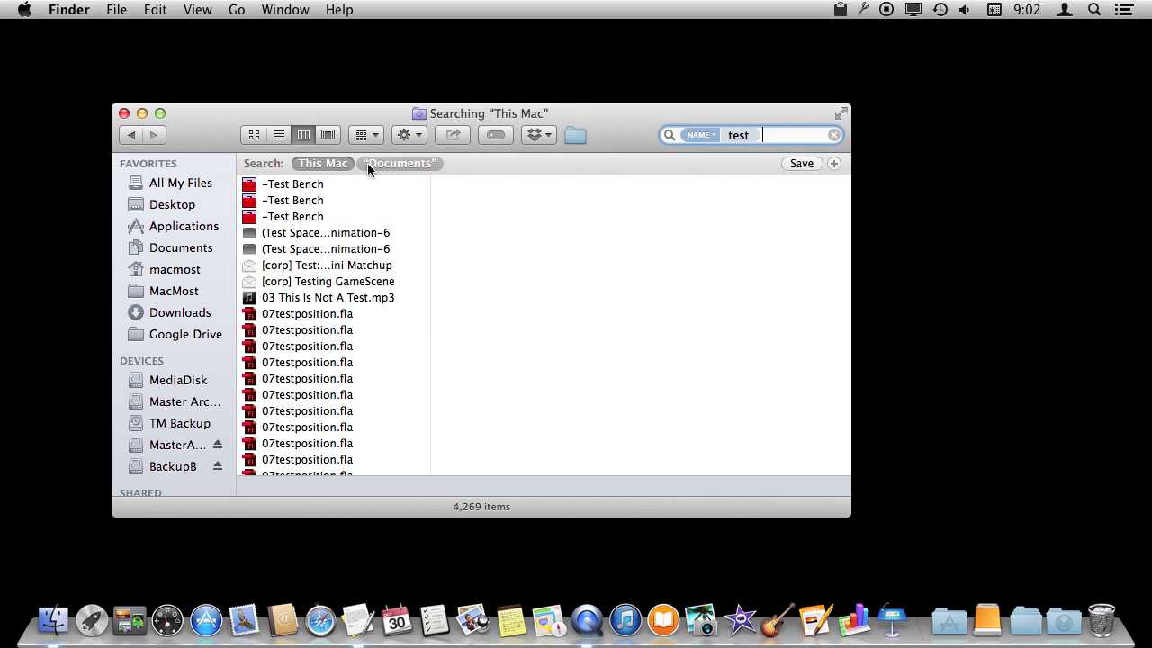
{"action": "left_click", "coordinate": [391, 164]}
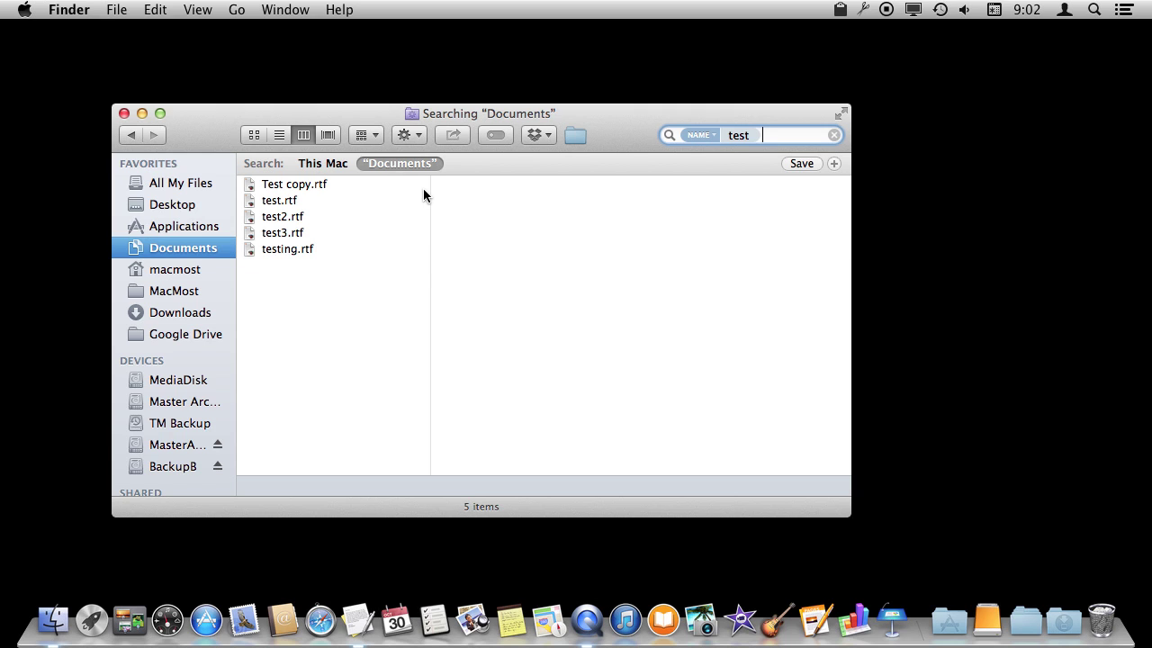
{"action": "left_click", "coordinate": [713, 135]}
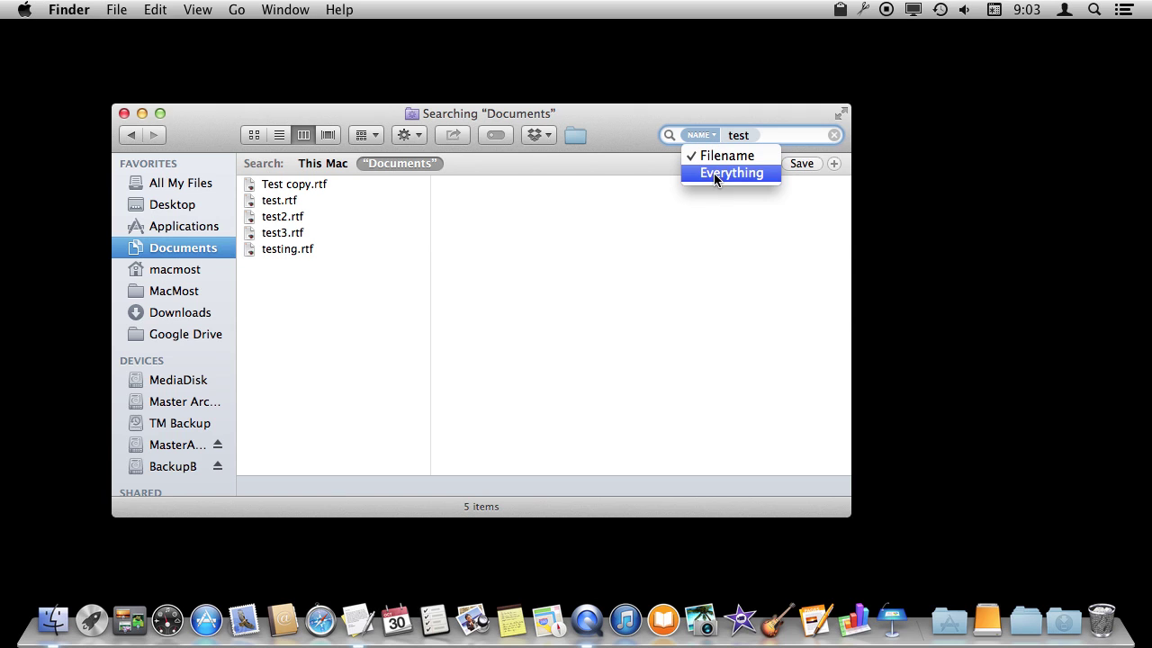
{"action": "left_click", "coordinate": [623, 194]}
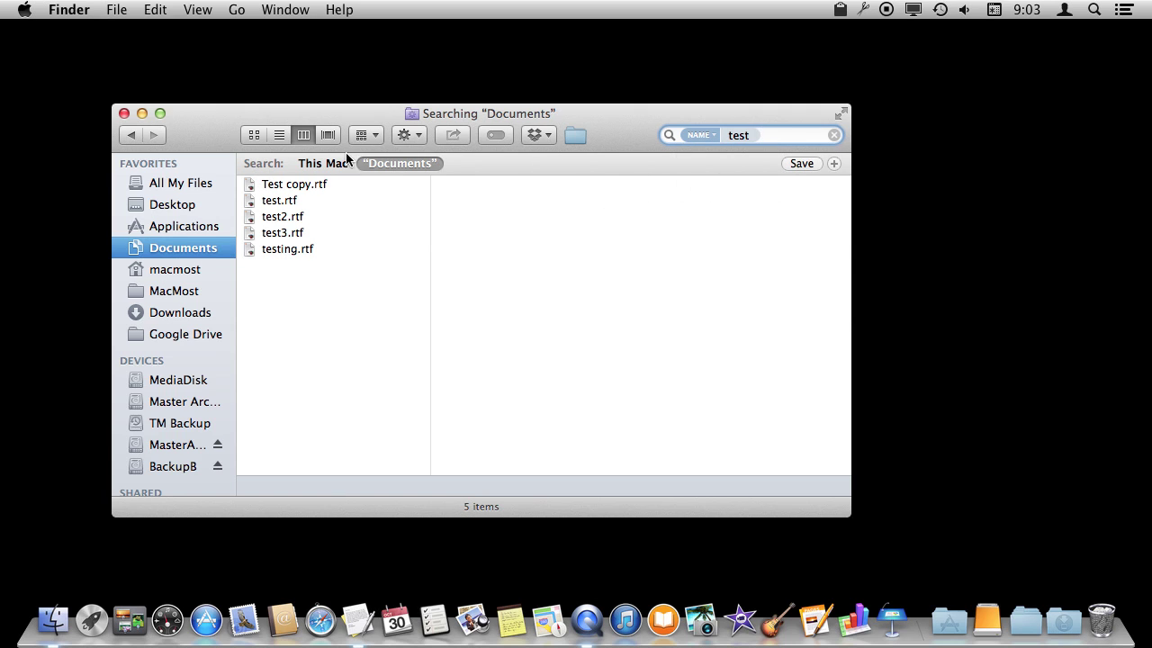
Add a Kind criterion to the search, trying Text first and then setting it to Image
{"action": "left_click", "coordinate": [835, 163]}
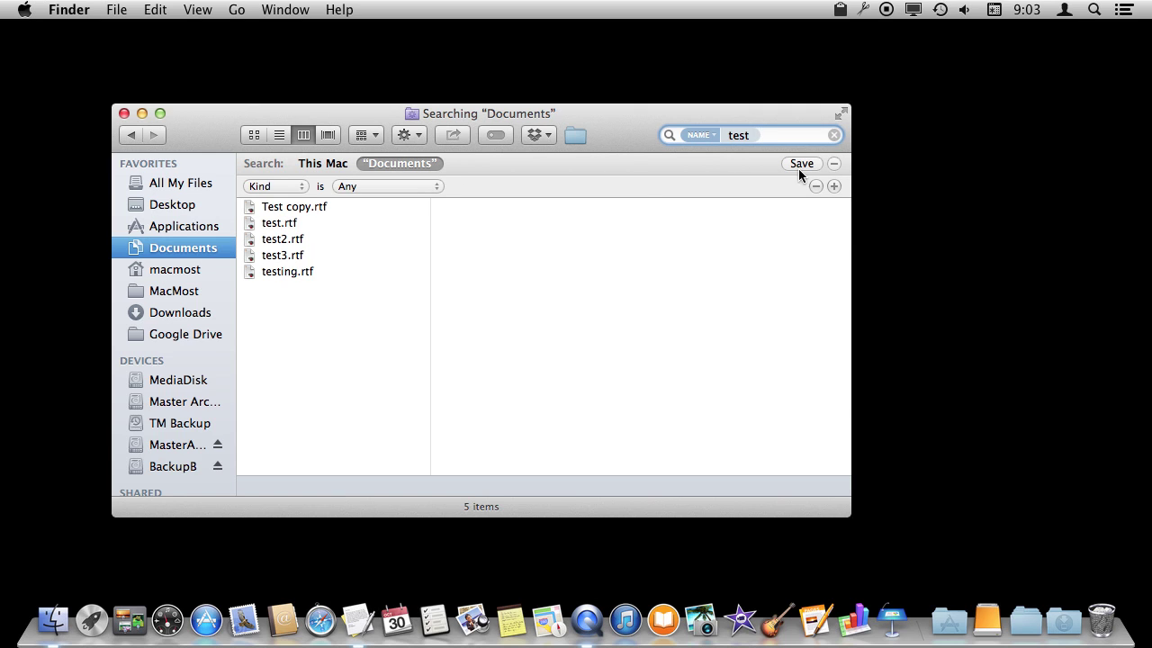
{"action": "left_click", "coordinate": [377, 187]}
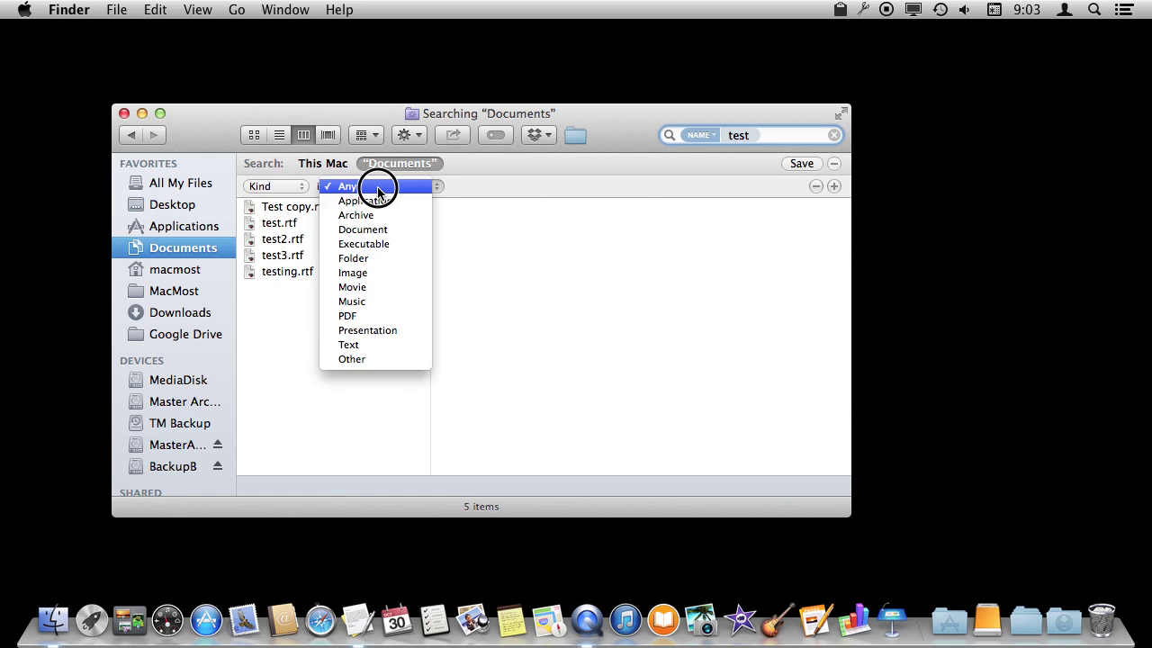
{"action": "left_click", "coordinate": [360, 345]}
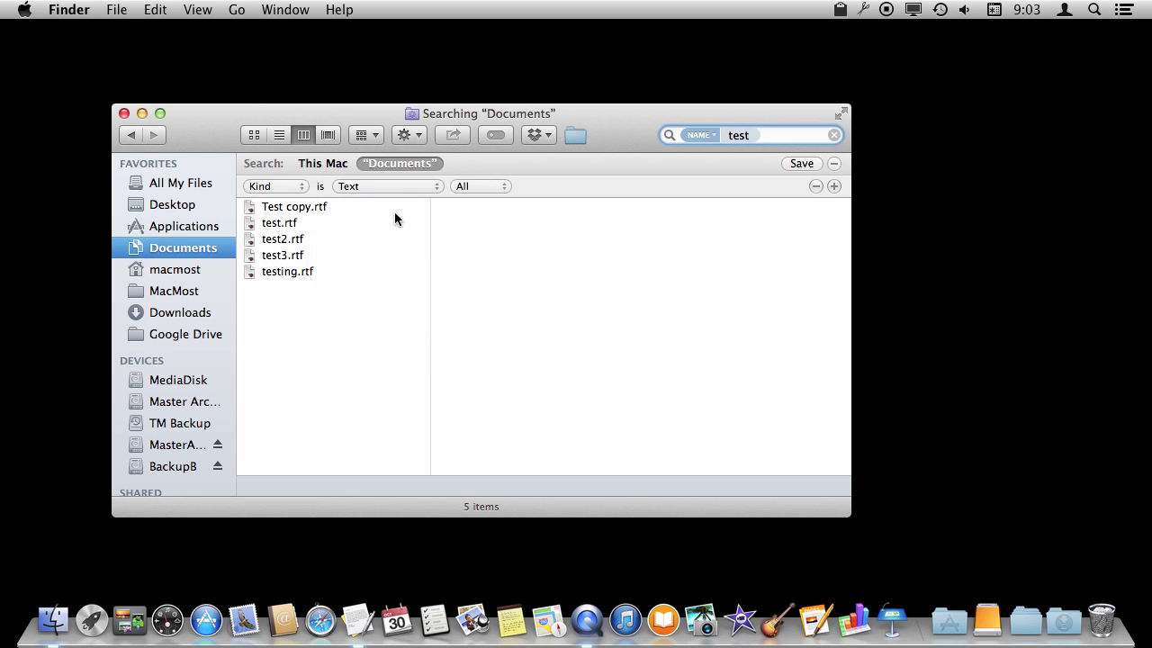
{"action": "left_click", "coordinate": [477, 188]}
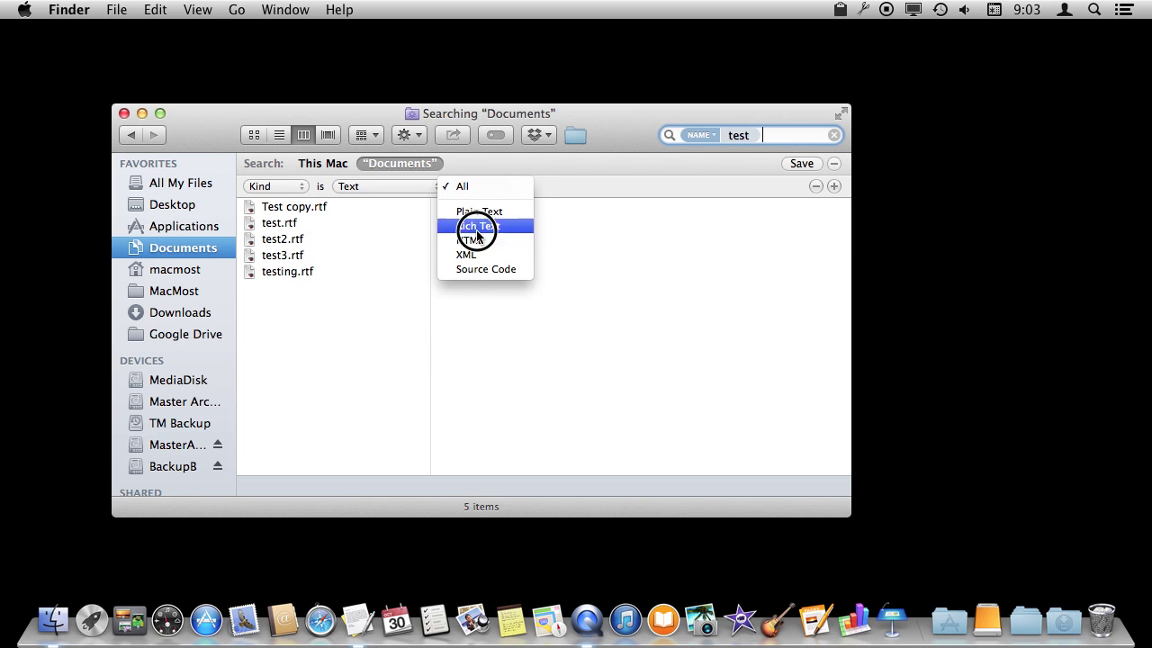
{"action": "left_click", "coordinate": [410, 214]}
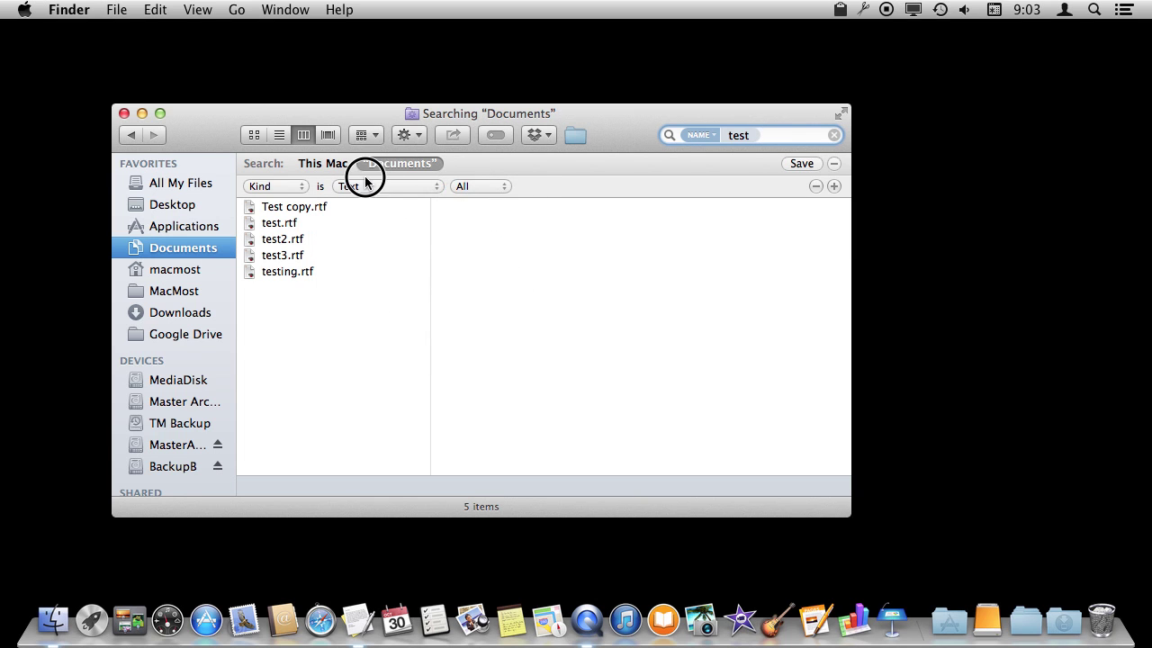
{"action": "left_click_drag", "start_coordinate": [365, 180], "coordinate": [364, 112]}
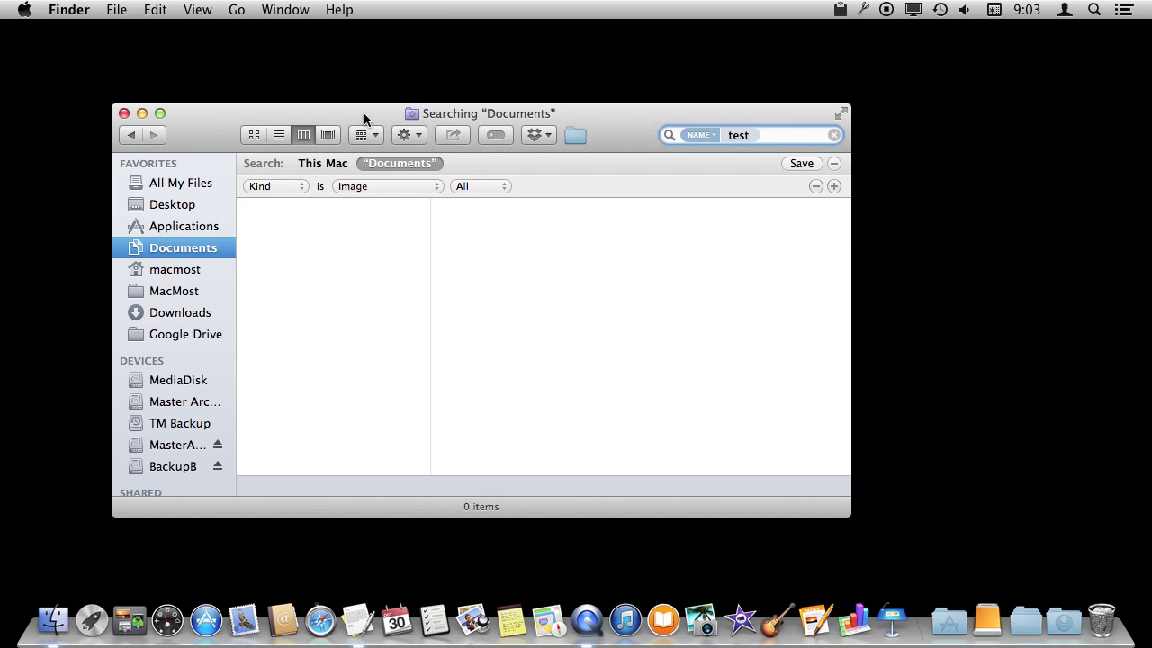
Look through the full list of other available search attributes and leave it without choosing one
{"action": "left_click_drag", "start_coordinate": [468, 184], "coordinate": [285, 186]}
{"action": "left_click_drag", "start_coordinate": [290, 185], "coordinate": [265, 298]}
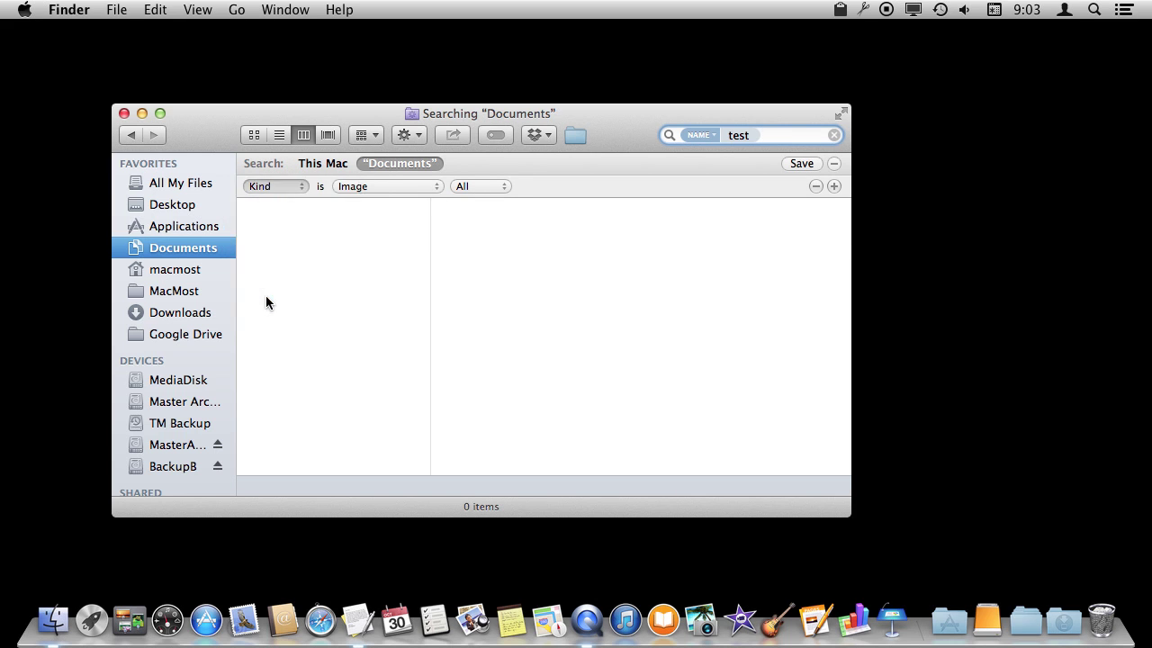
{"action": "scroll", "coordinate": [397, 290], "scroll_direction": "down", "scroll_amount": 15}
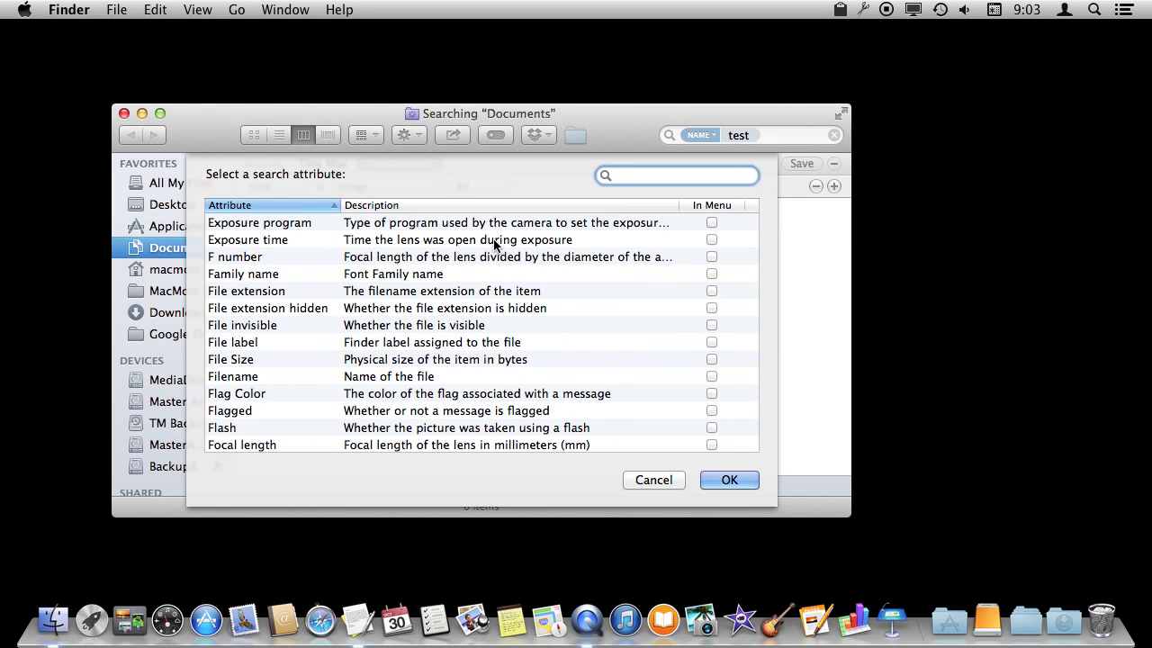
{"action": "scroll", "coordinate": [413, 350], "scroll_direction": "down", "scroll_amount": 5}
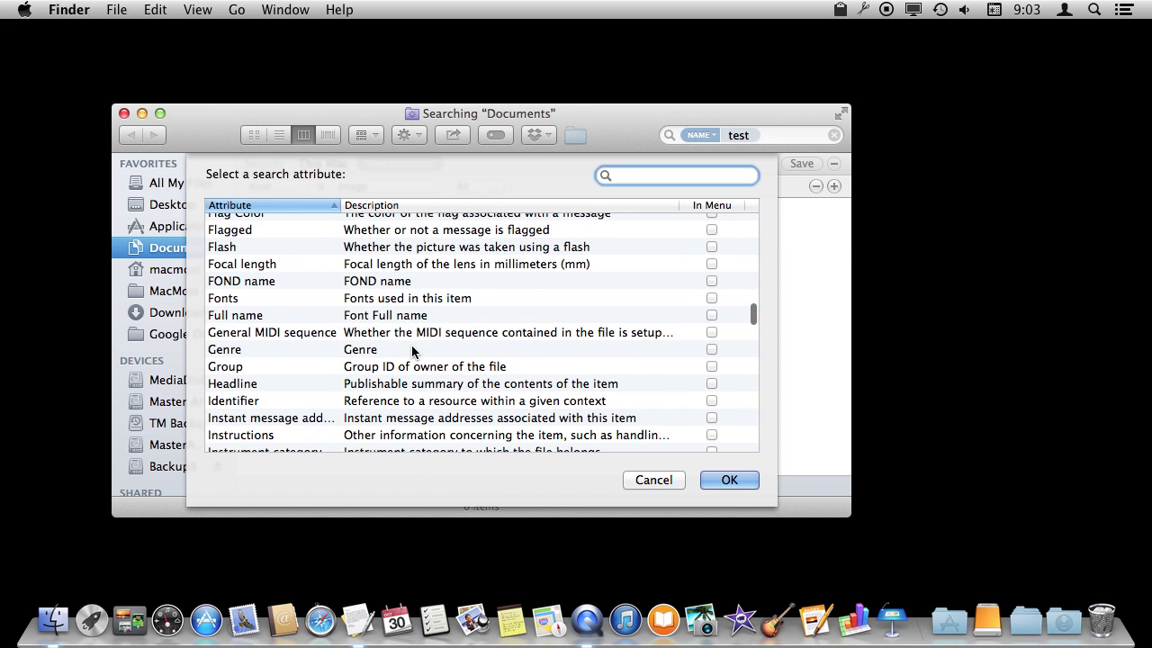
{"action": "scroll", "coordinate": [413, 350], "scroll_direction": "down", "scroll_amount": 3}
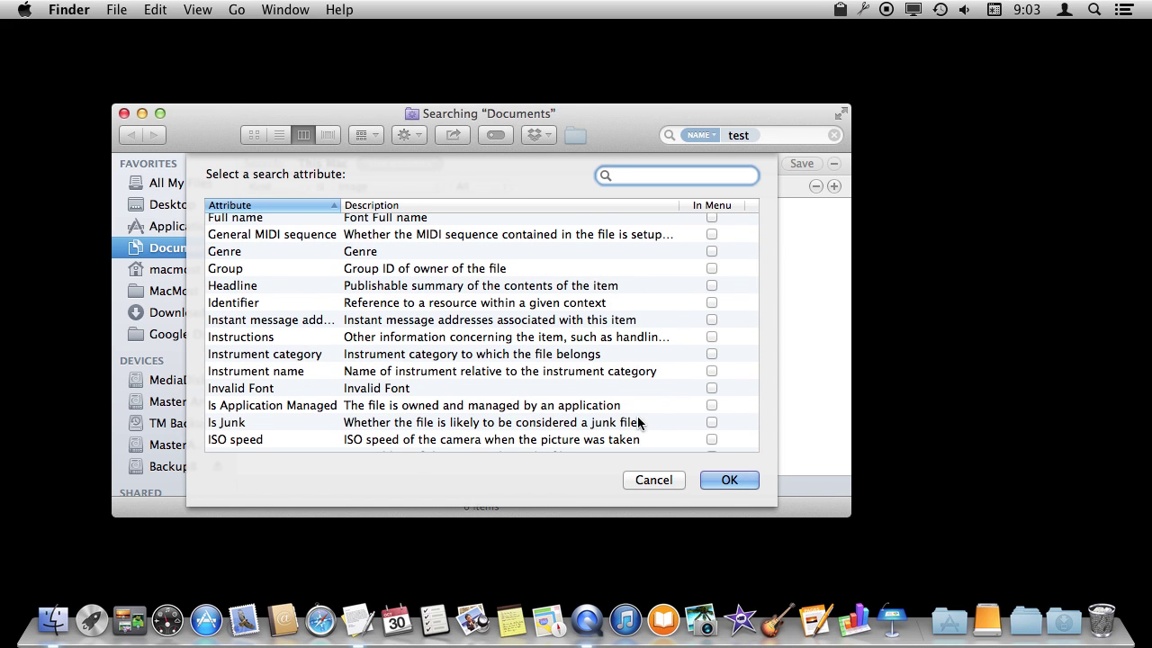
{"action": "scroll", "coordinate": [503, 381], "scroll_direction": "down", "scroll_amount": 6}
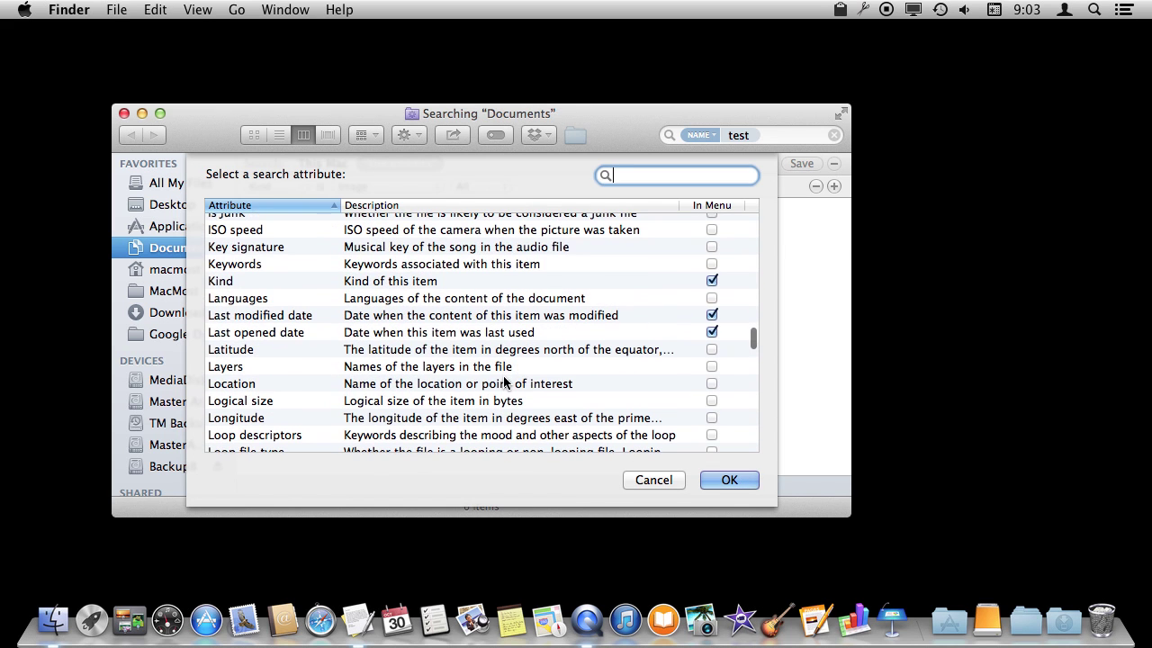
{"action": "left_click", "coordinate": [650, 479]}
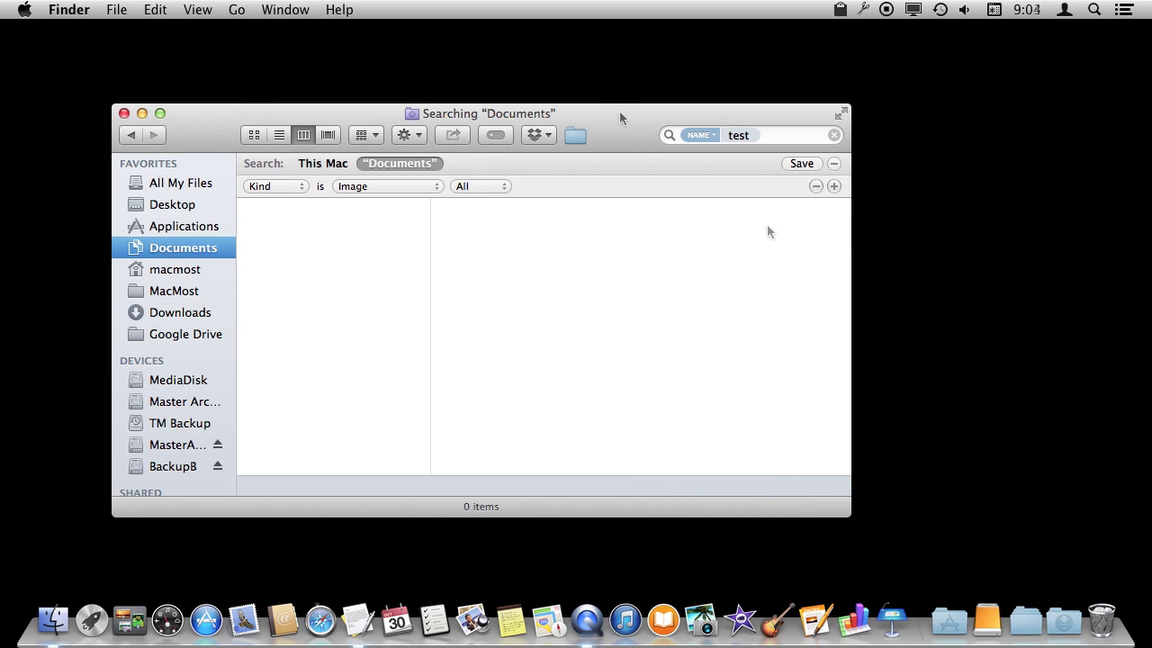
Add a second criterion requiring the Last opened date to be within the last 30 days
{"action": "left_click", "coordinate": [833, 186]}
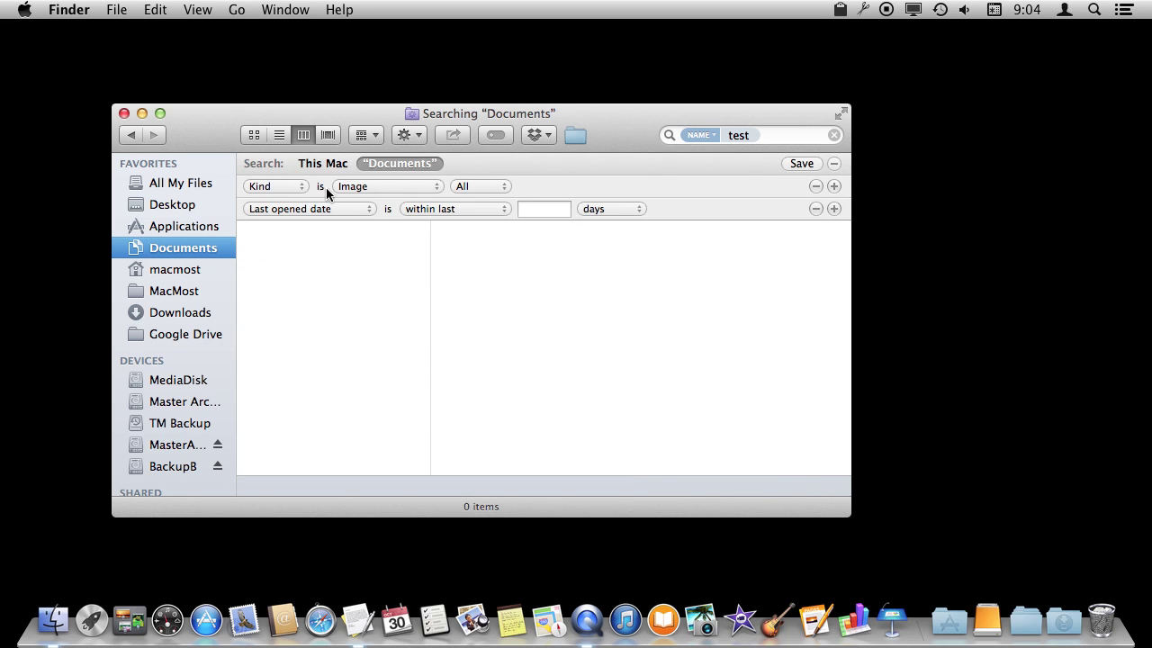
{"action": "left_click", "coordinate": [303, 209]}
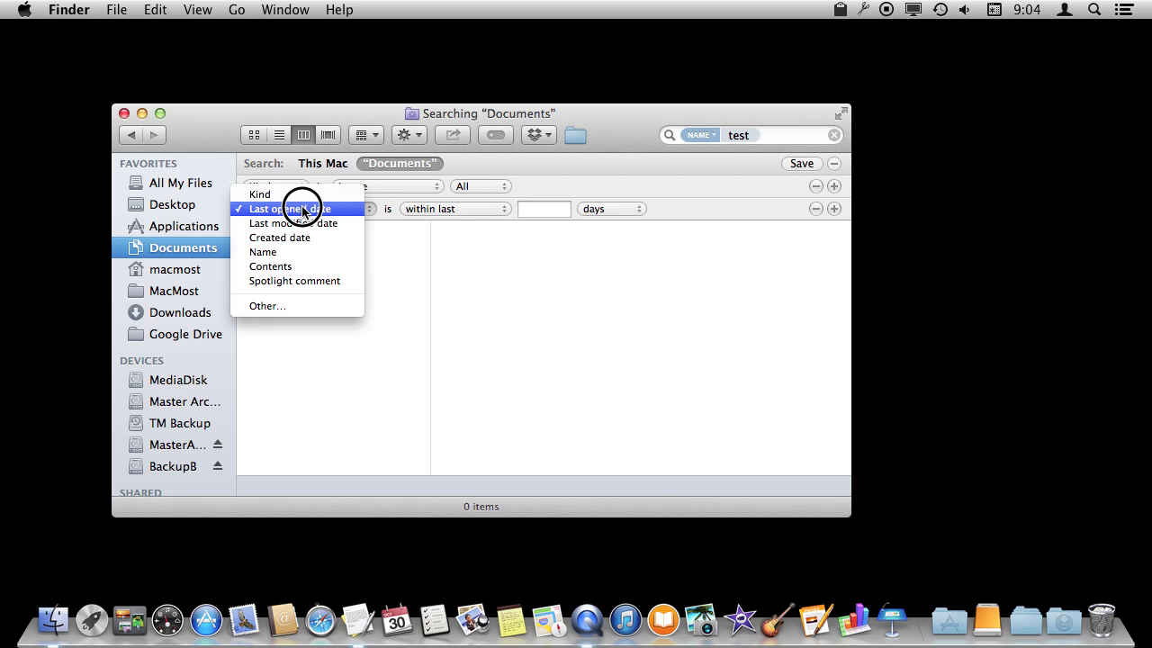
{"action": "left_click", "coordinate": [470, 220]}
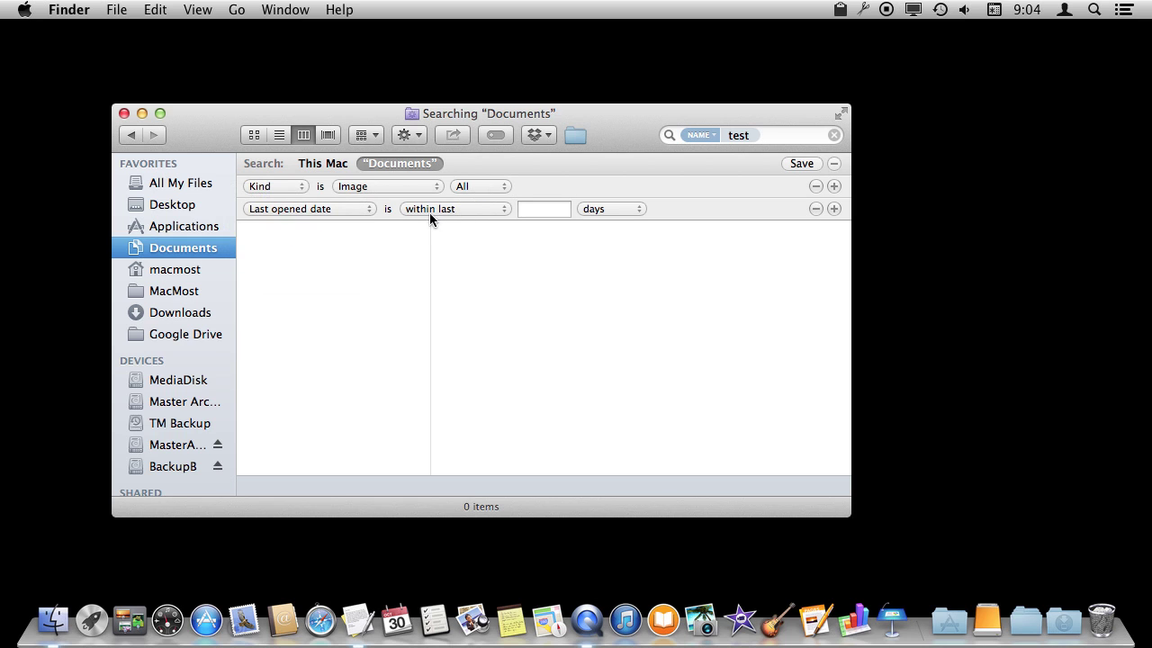
{"action": "left_click", "coordinate": [551, 209]}
{"action": "type", "text": "30"}
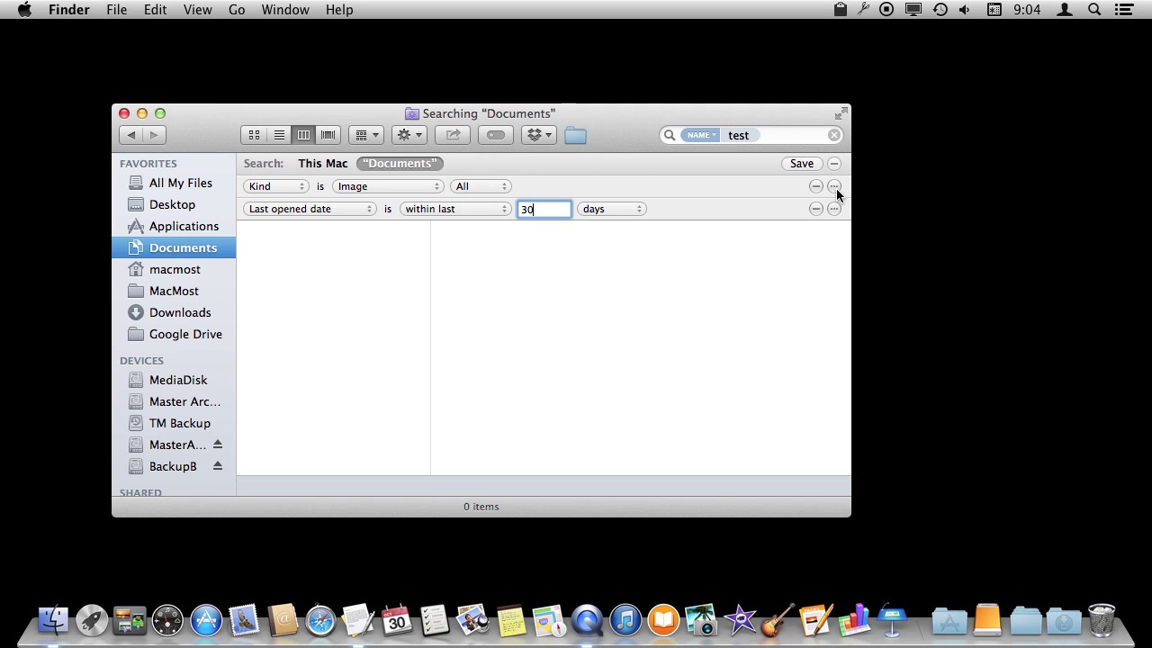
Add a nested Any condition group below the Kind criterion, with Last modified date within the last 30 days
{"action": "left_click", "coordinate": [834, 186], "text": "alt"}
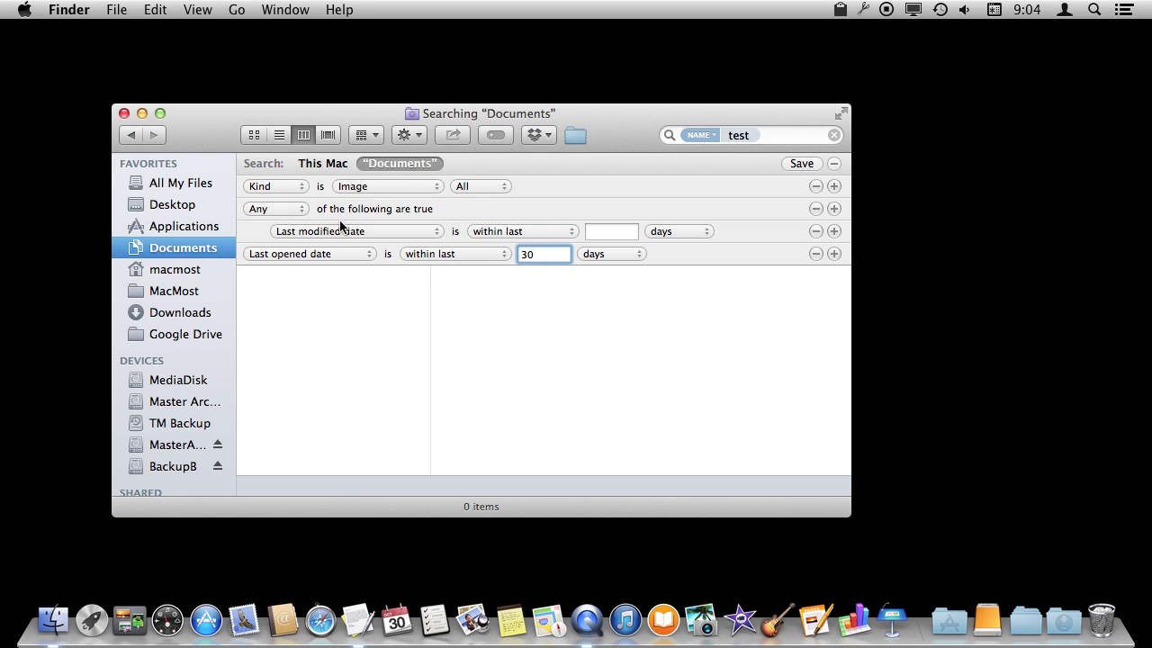
{"action": "left_click", "coordinate": [260, 210]}
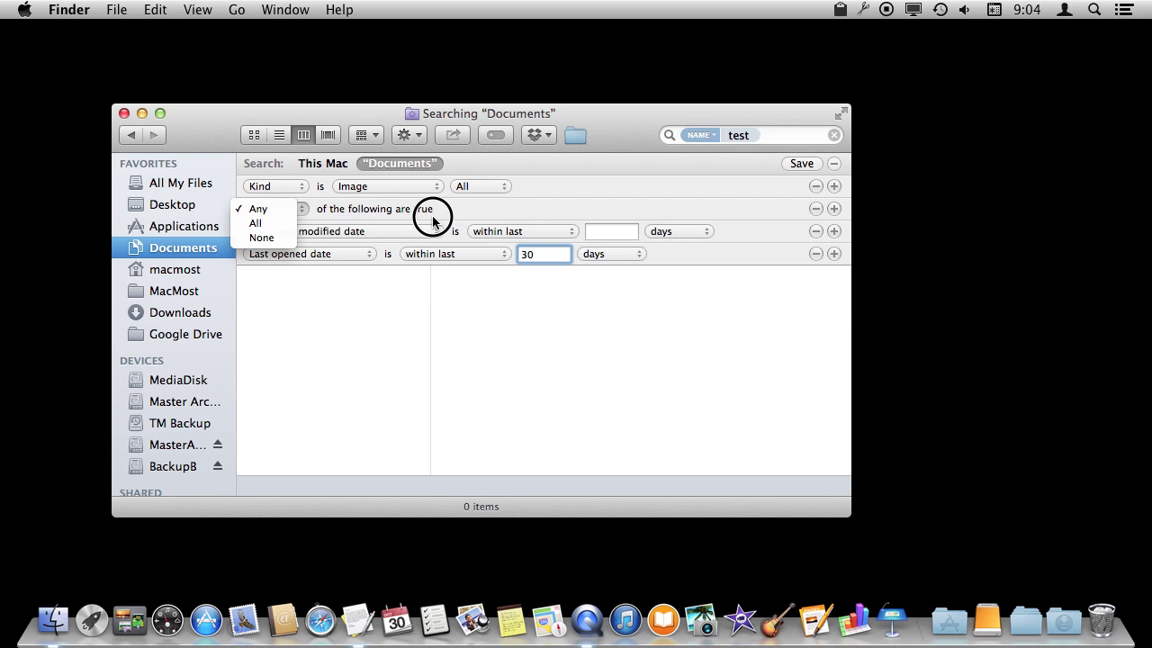
{"action": "left_click", "coordinate": [360, 216]}
{"action": "left_click", "coordinate": [276, 211]}
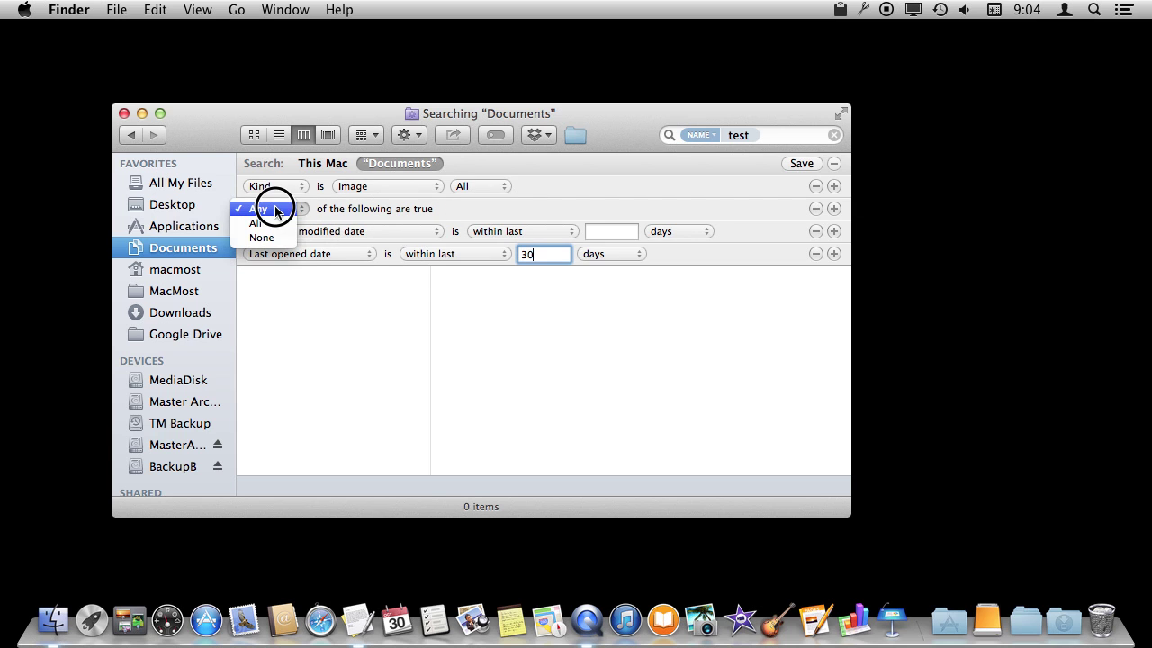
{"action": "left_click", "coordinate": [371, 207]}
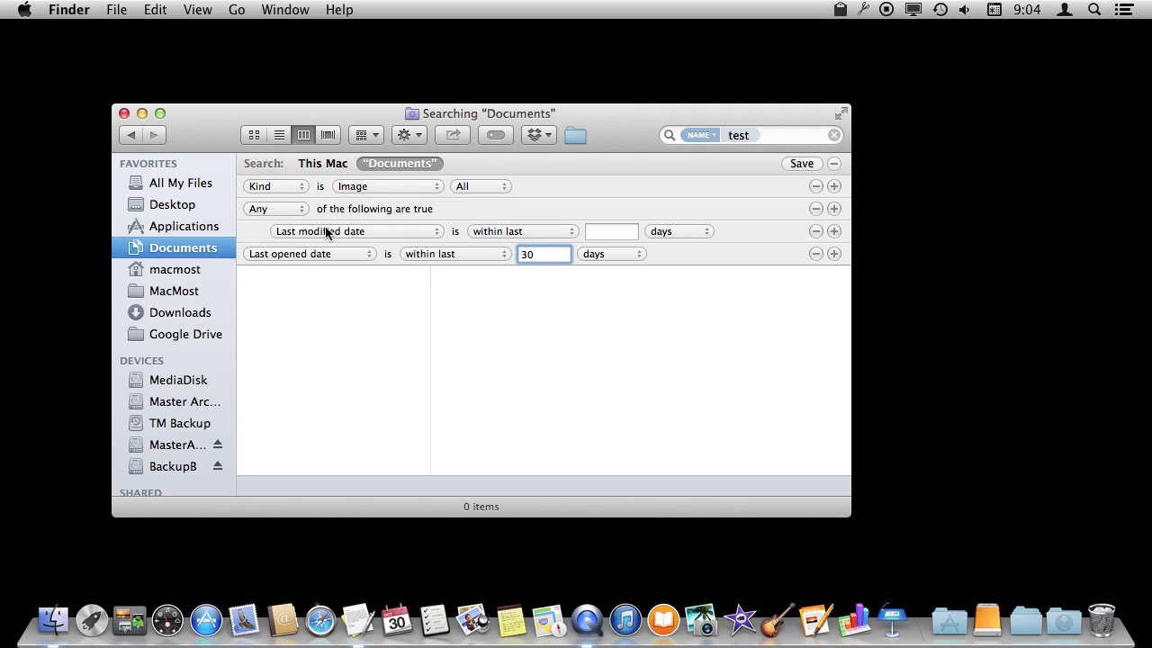
{"action": "left_click", "coordinate": [607, 229]}
{"action": "type", "text": "30"}
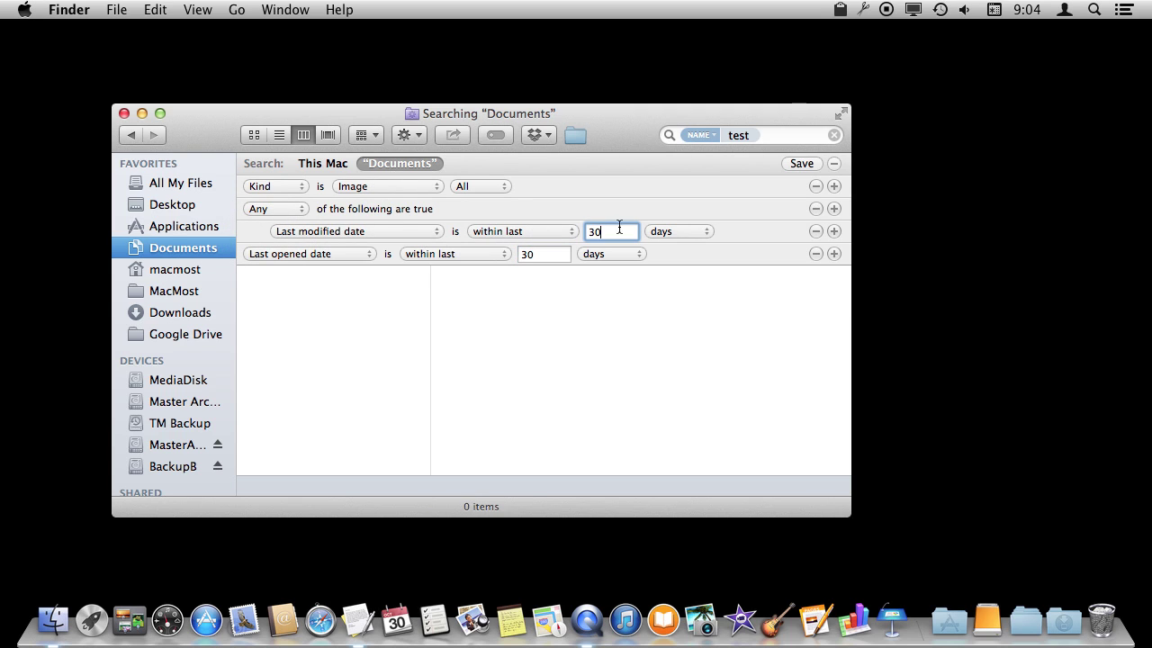
Add a Created date criterion set to this year inside the Any group, and remove the ungrouped Last opened date criterion
{"action": "left_click", "coordinate": [834, 232]}
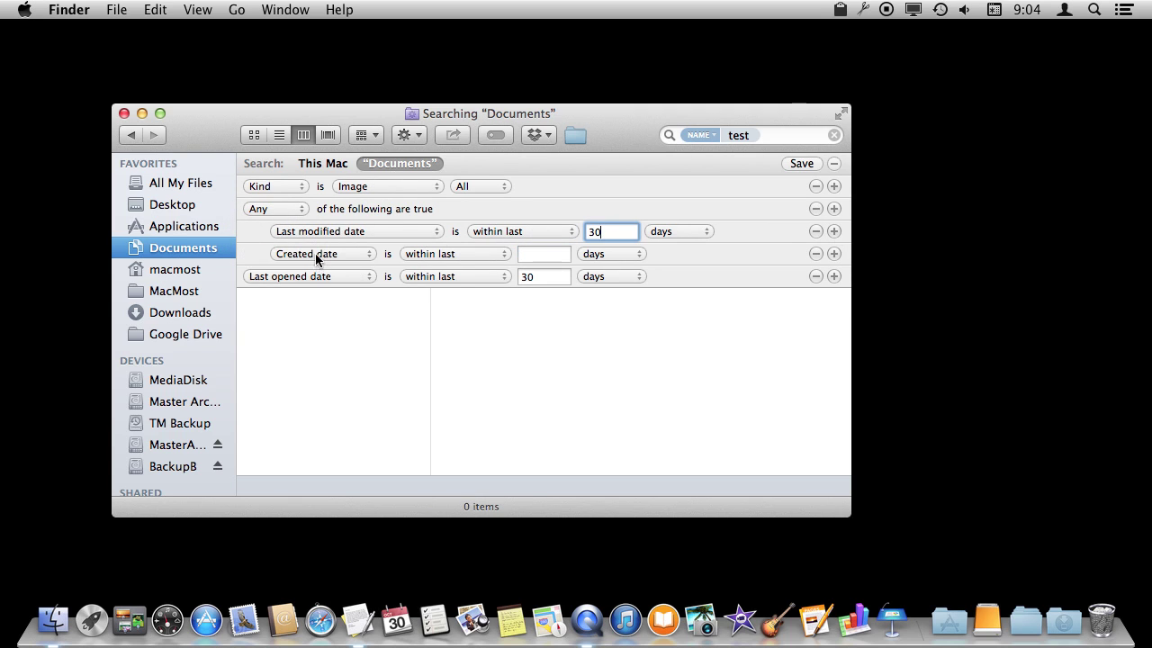
{"action": "left_click", "coordinate": [432, 253]}
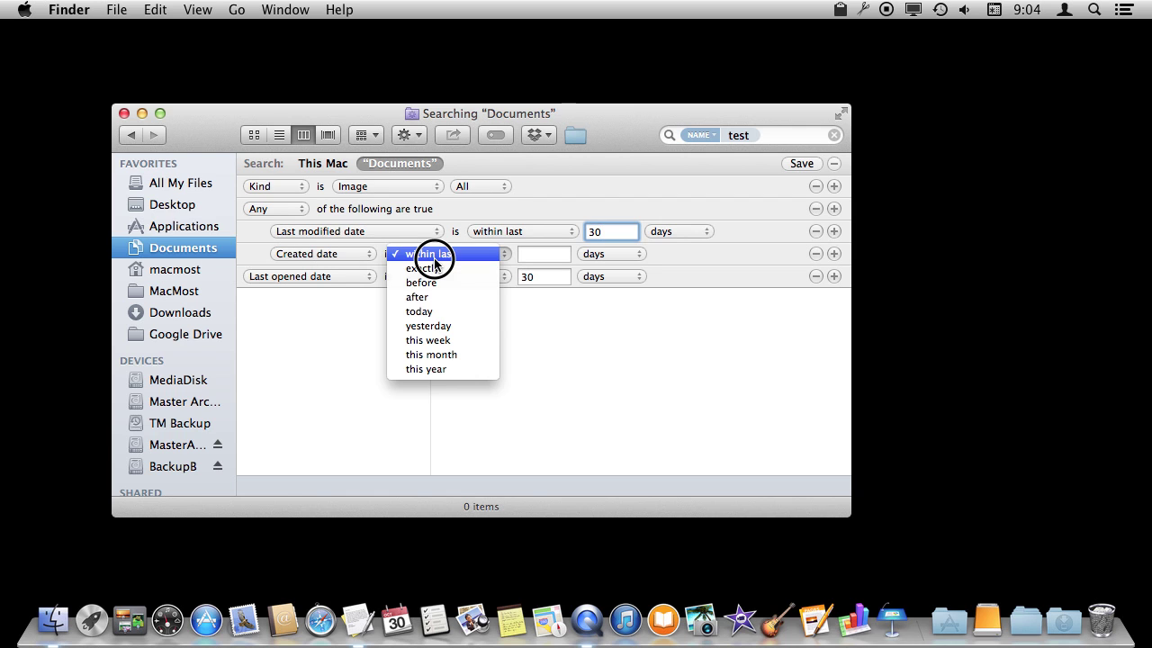
{"action": "left_click", "coordinate": [437, 368]}
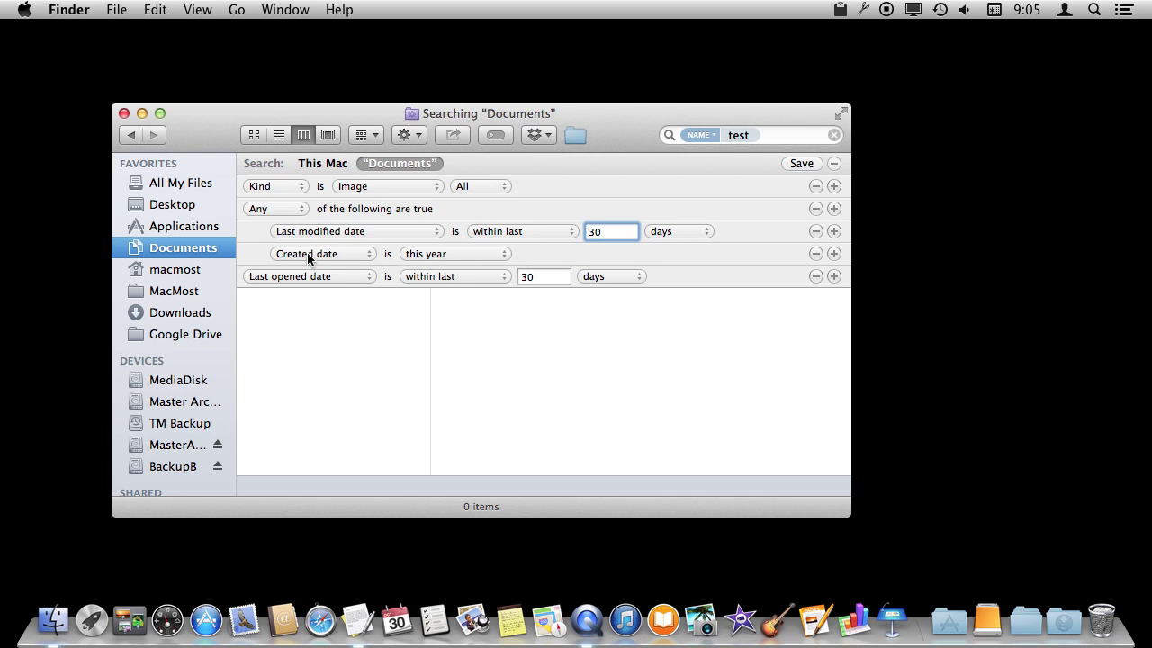
{"action": "left_click", "coordinate": [816, 277]}
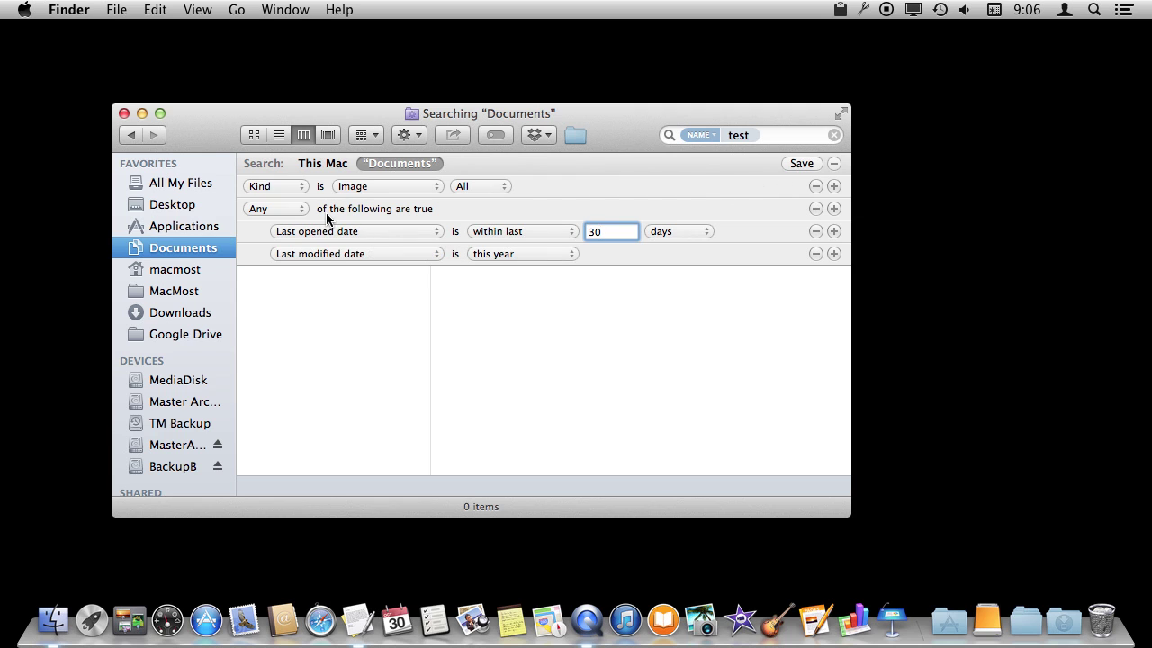
Clear the current search, search for name:test instead, and limit the scope to the Documents folder
{"action": "left_click", "coordinate": [788, 135]}
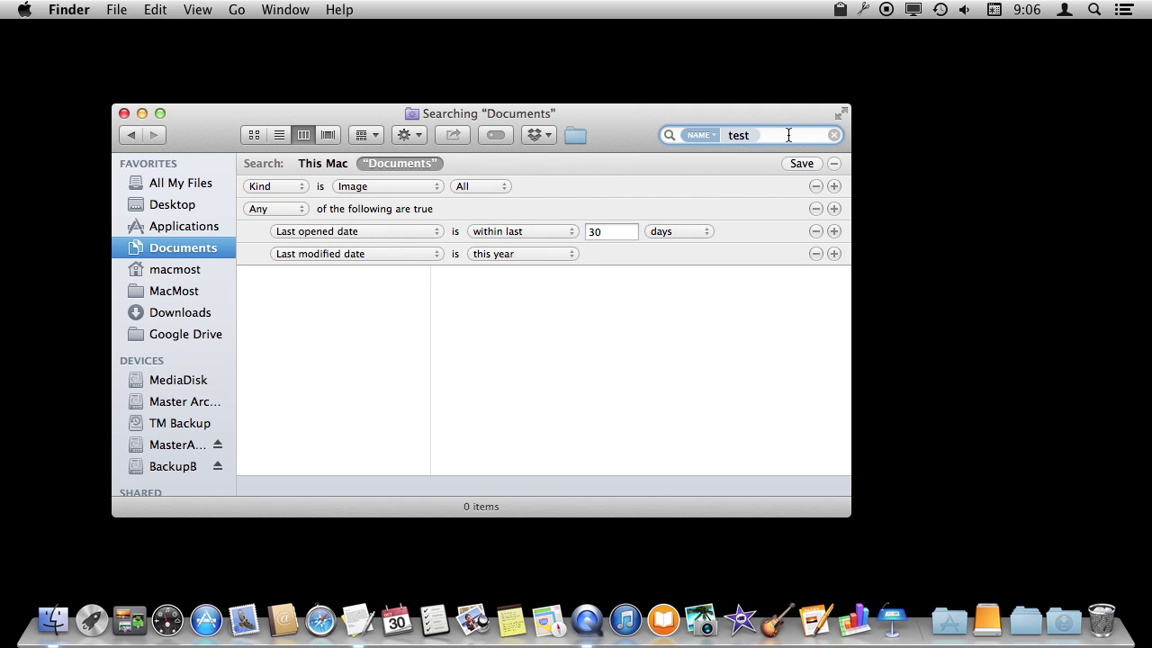
{"action": "key", "text": "BackSpace"}
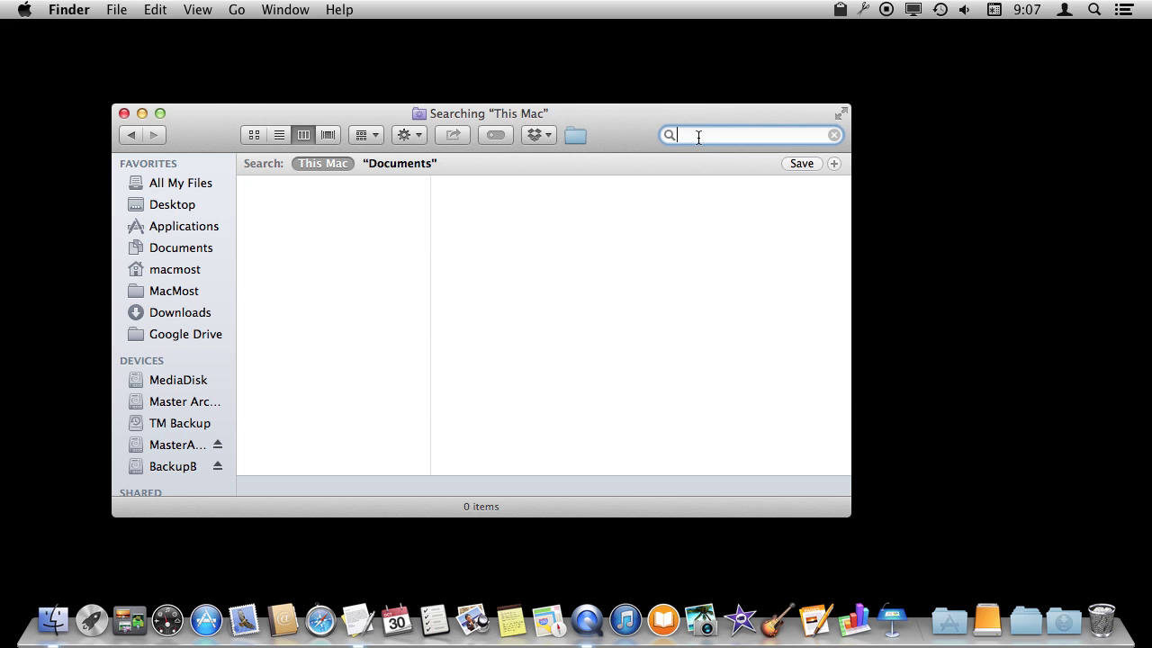
{"action": "type", "text": "name:"}
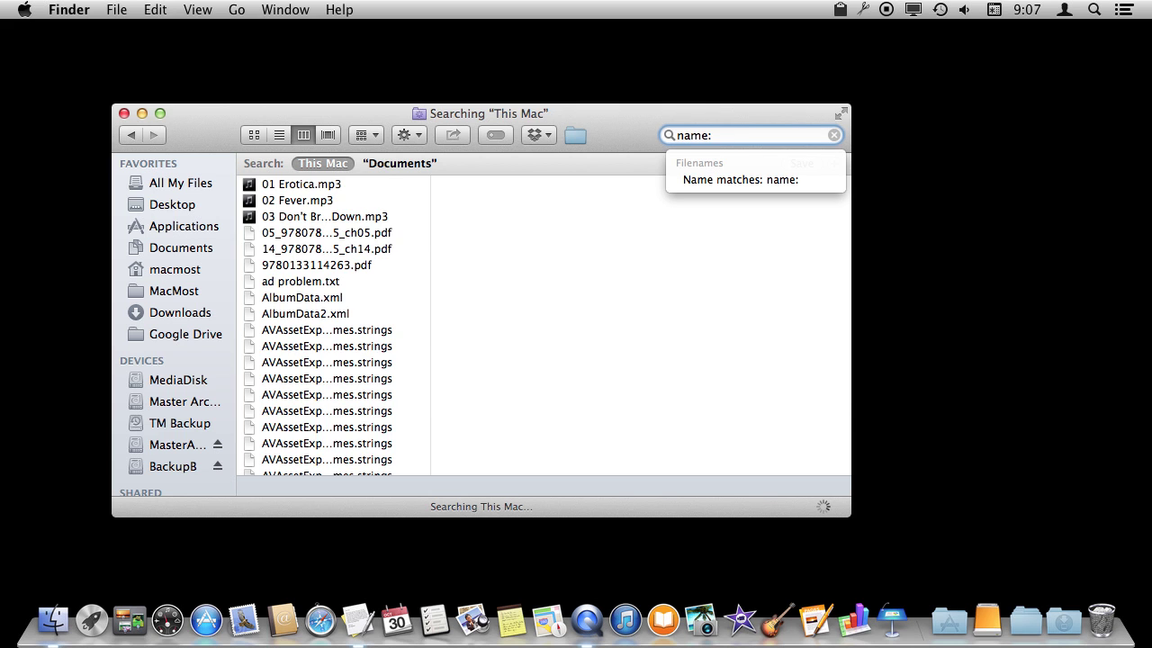
{"action": "type", "text": "test"}
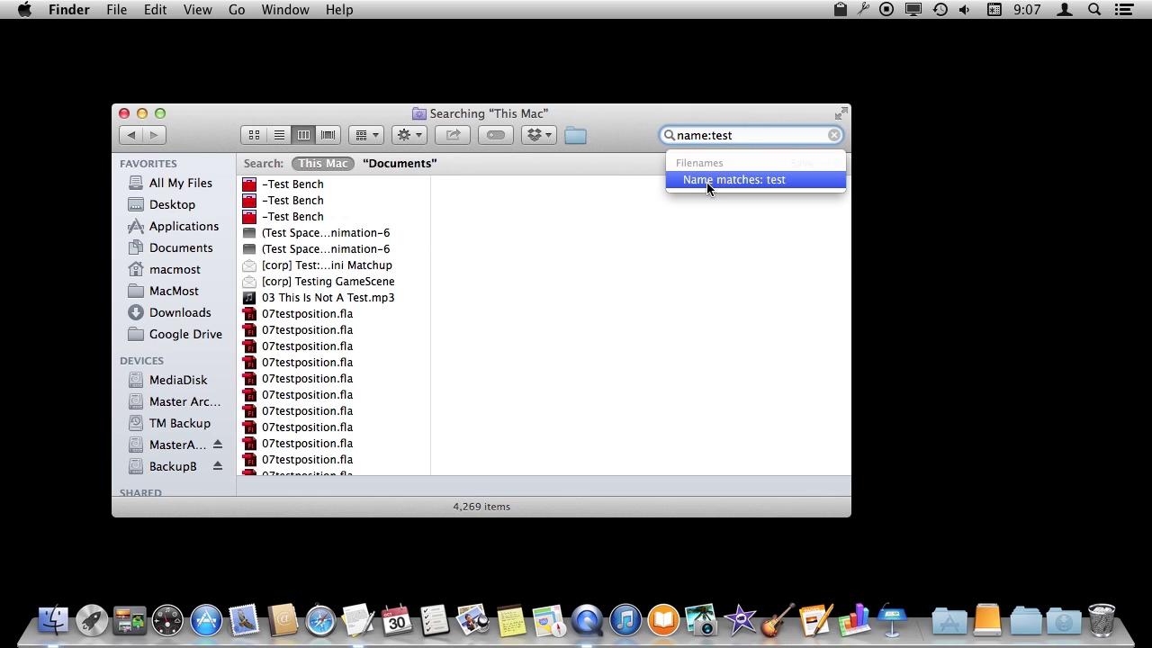
{"action": "left_click", "coordinate": [396, 163]}
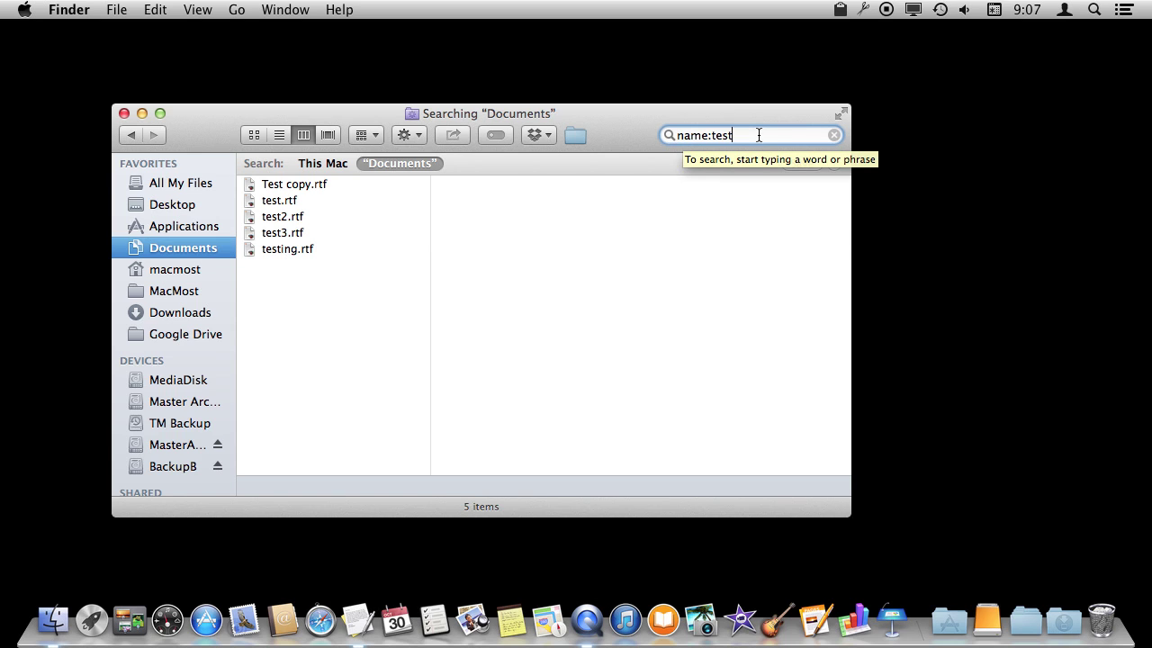
Search Spotlight for "test" and try showing all matches in Finder
{"action": "left_click", "coordinate": [1094, 10]}
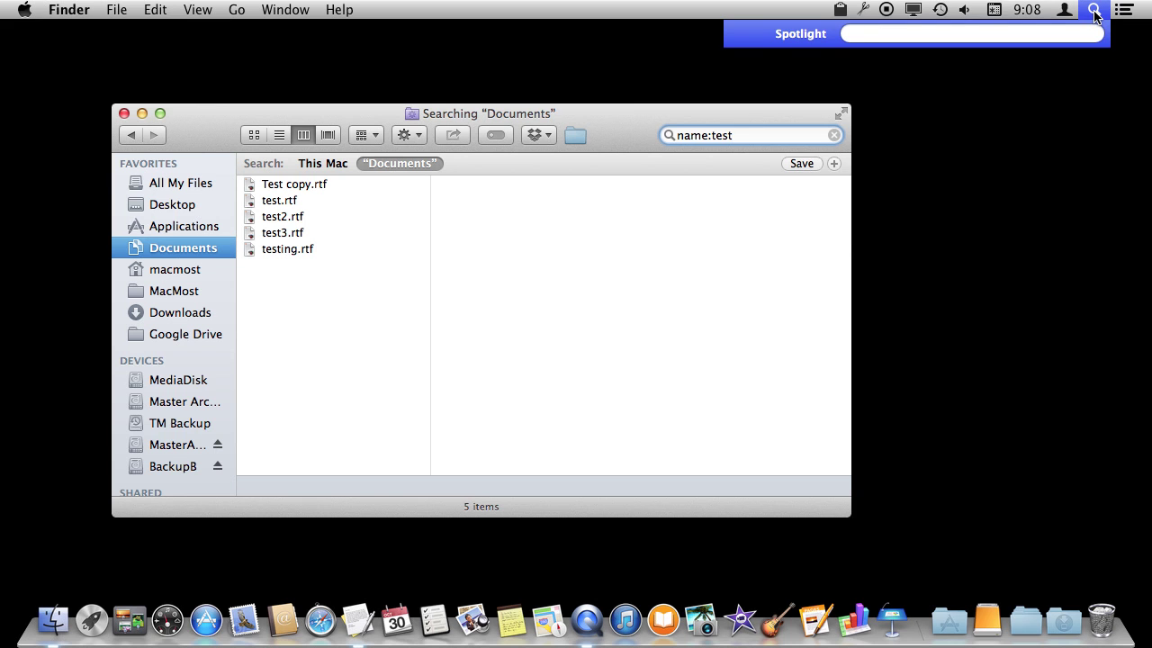
{"action": "type", "text": "test"}
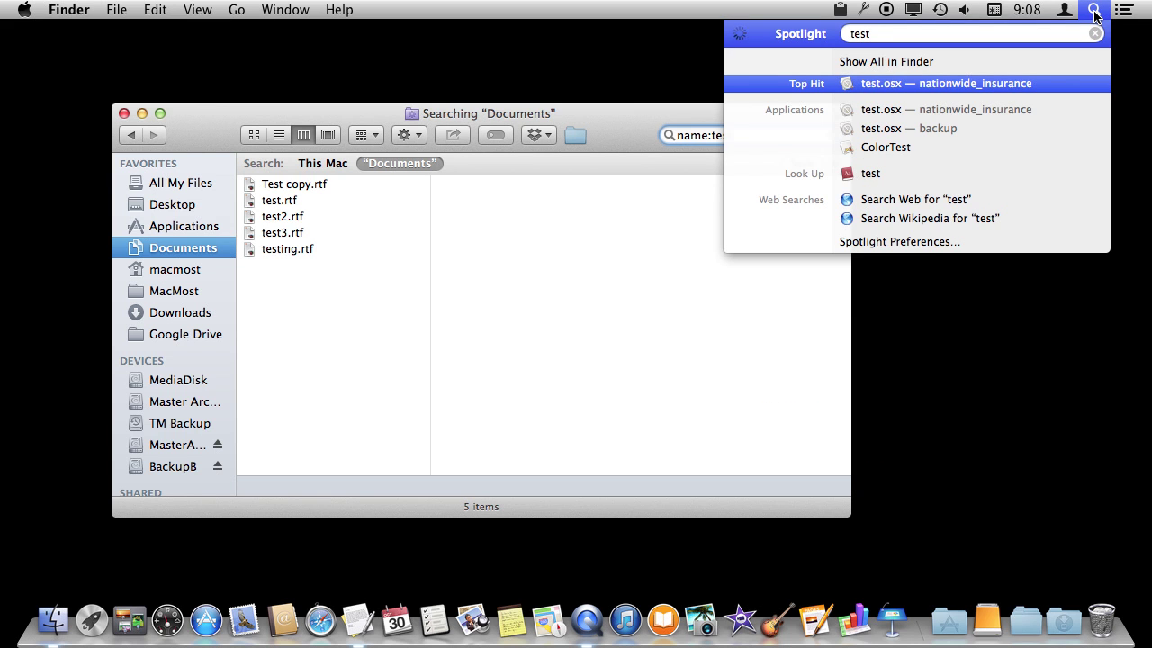
{"action": "left_click", "coordinate": [890, 61]}
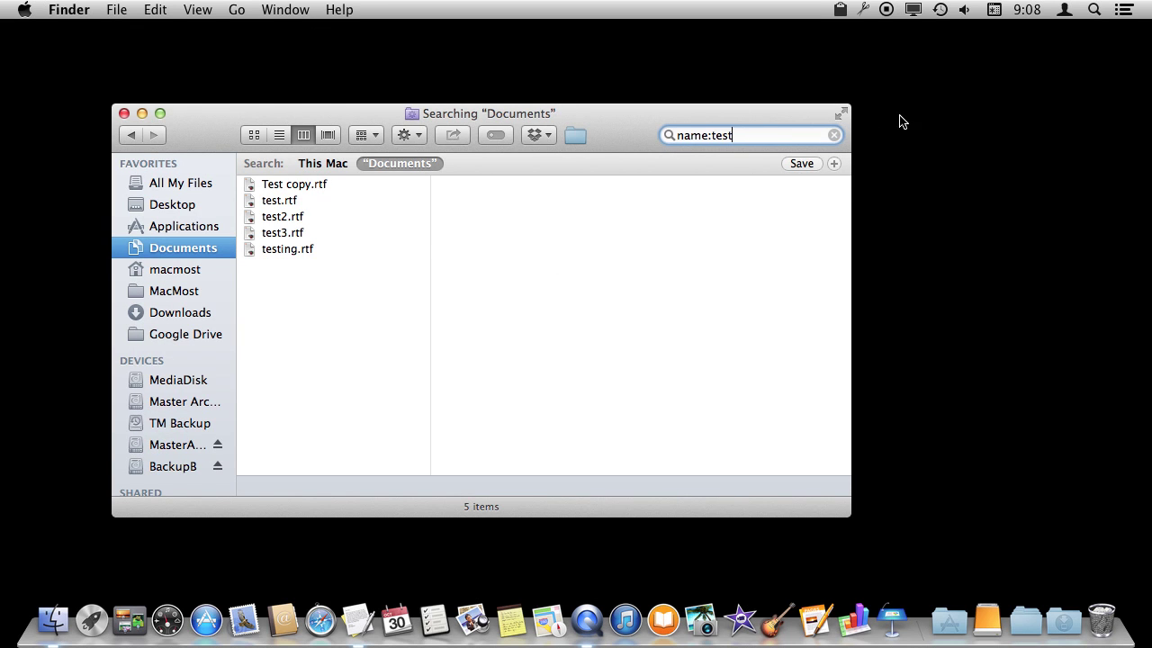
{"action": "left_click", "coordinate": [1094, 9]}
{"action": "left_click", "coordinate": [1095, 9]}
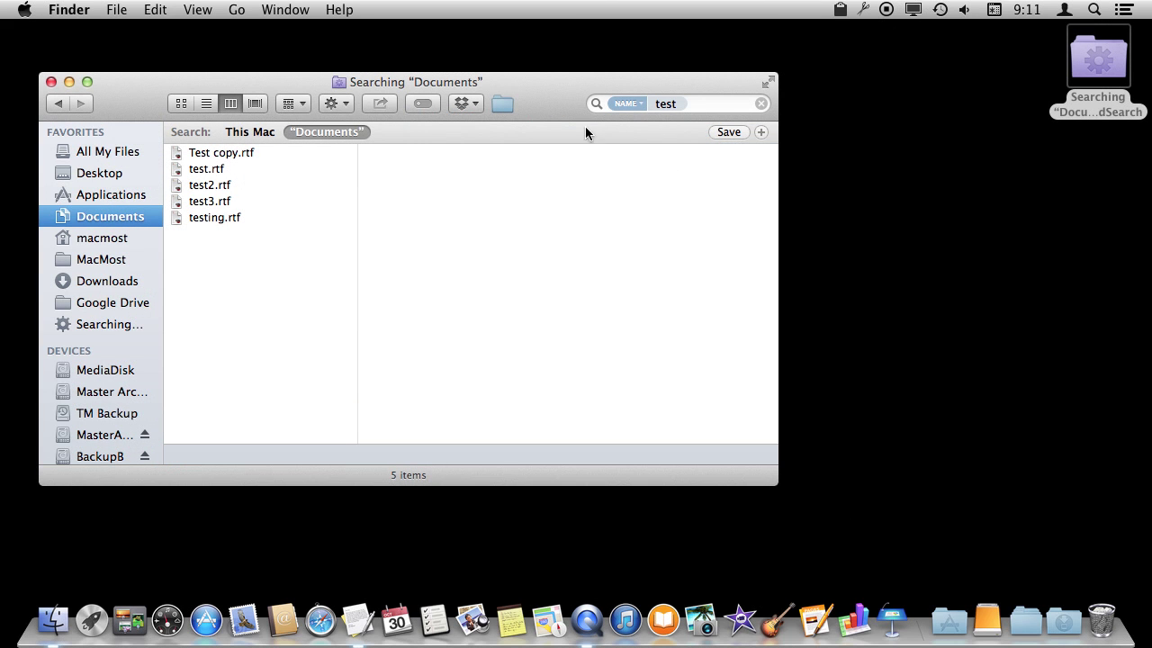
Save the Documents filename search as a Smart Folder in Saved Searches under the suggested name, keeping it added to the sidebar
{"action": "left_click", "coordinate": [728, 132]}
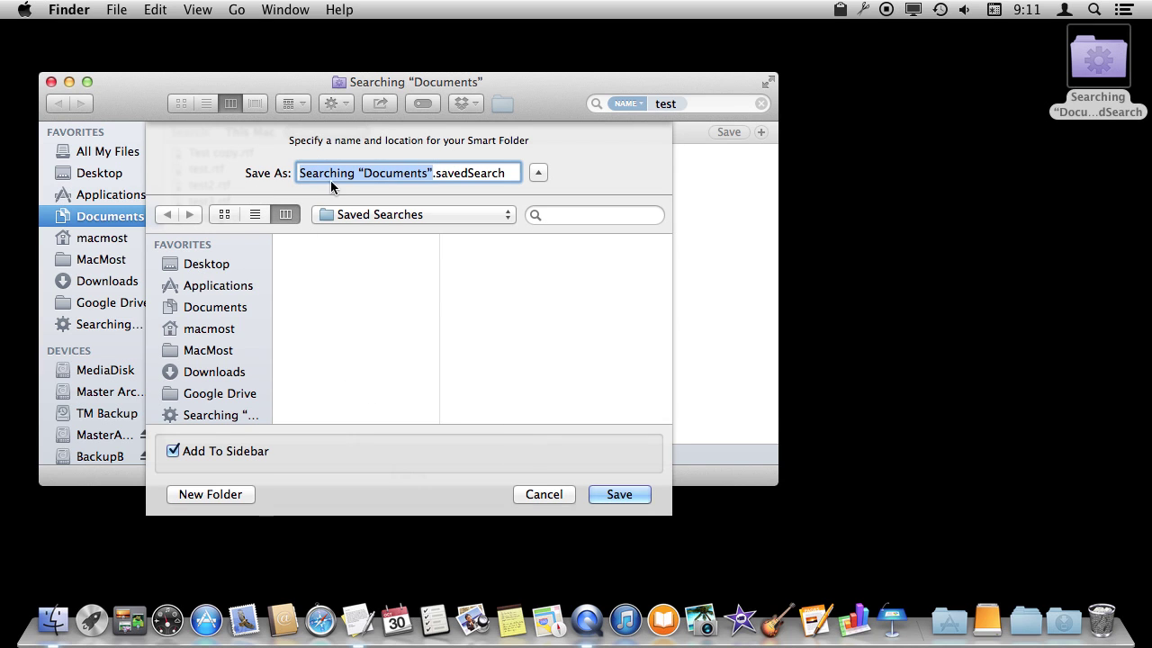
{"action": "left_click", "coordinate": [361, 219]}
{"action": "left_click", "coordinate": [272, 177]}
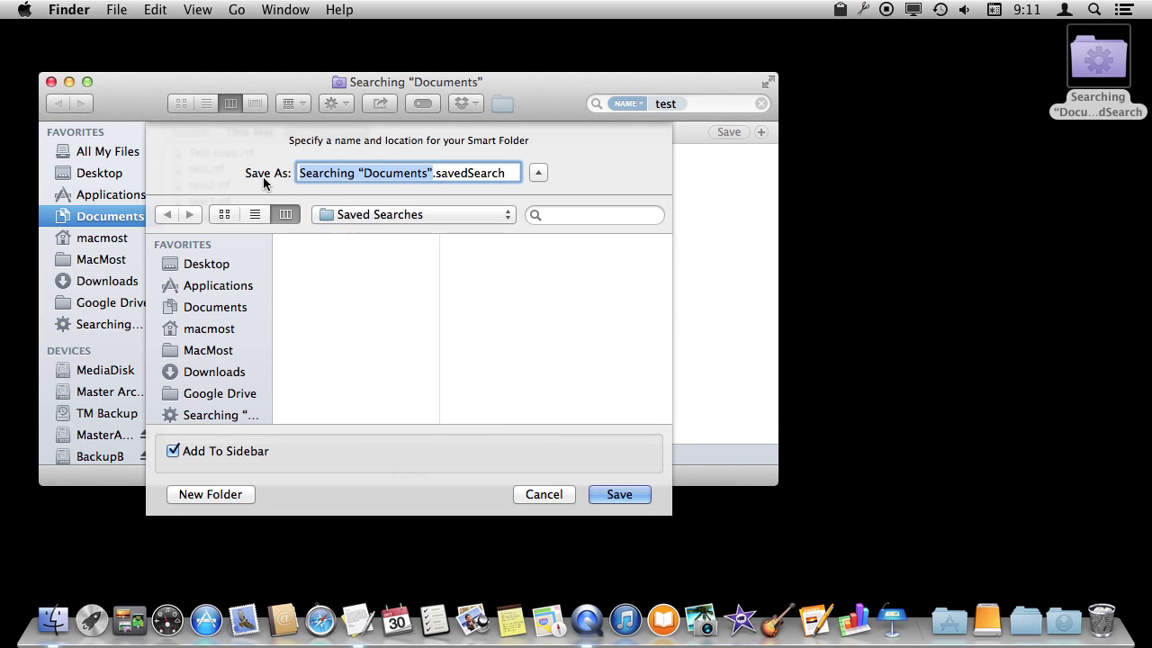
{"action": "left_click", "coordinate": [618, 494]}
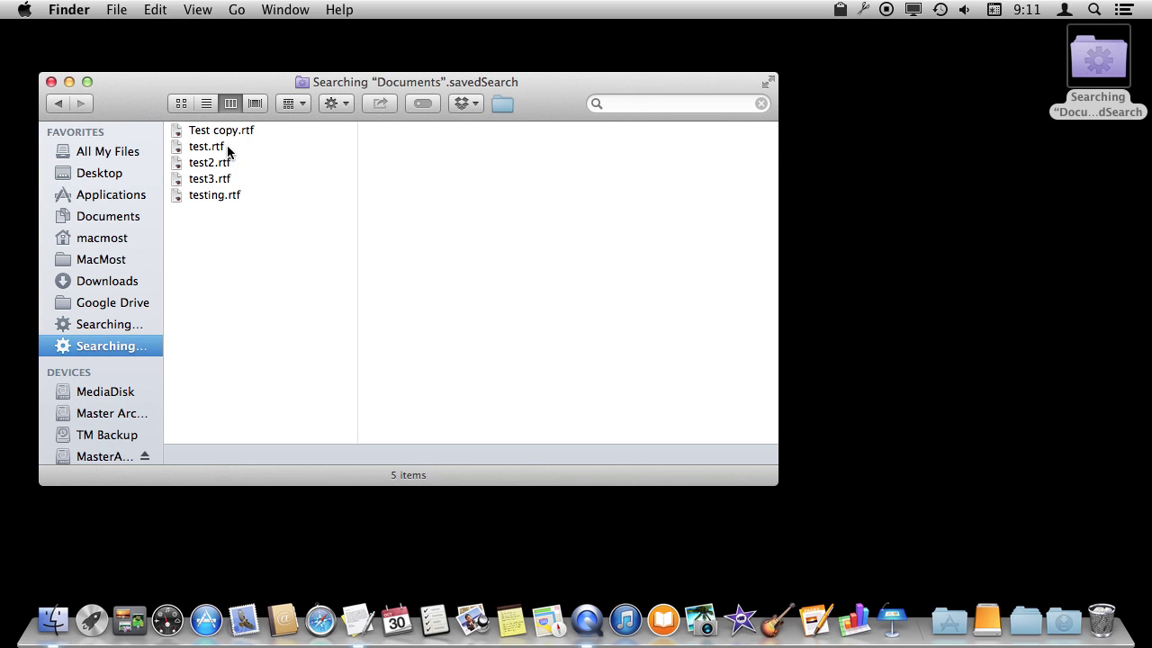
Open a new blank Smart Folder and close it without saving
{"action": "left_click", "coordinate": [116, 10]}
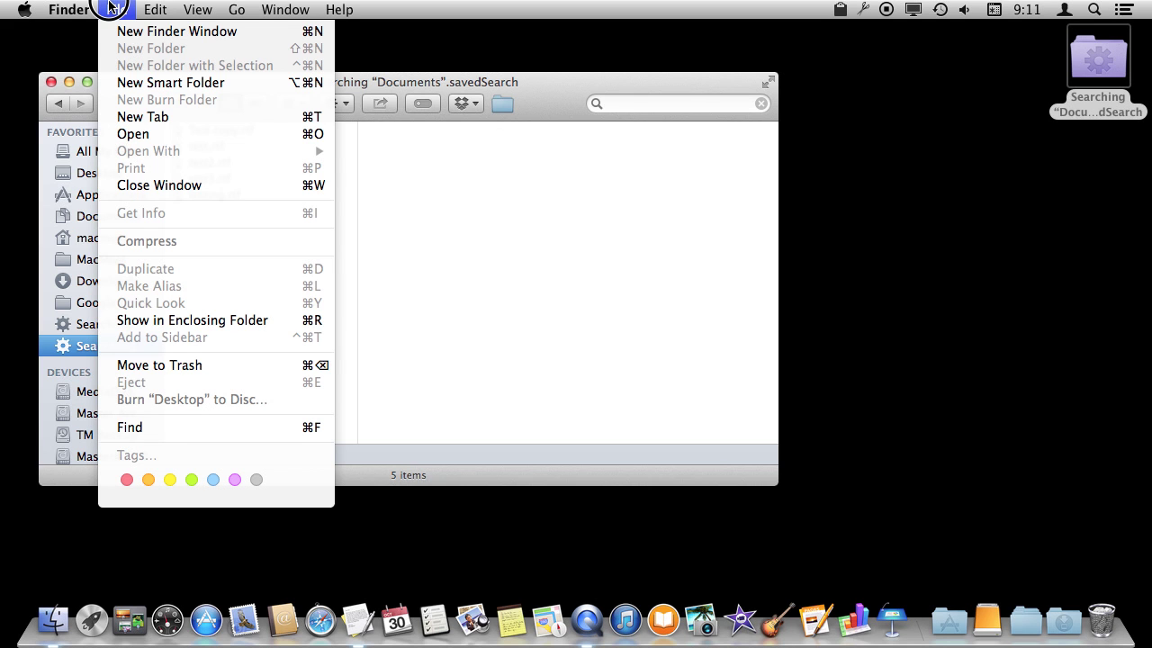
{"action": "left_click", "coordinate": [125, 80]}
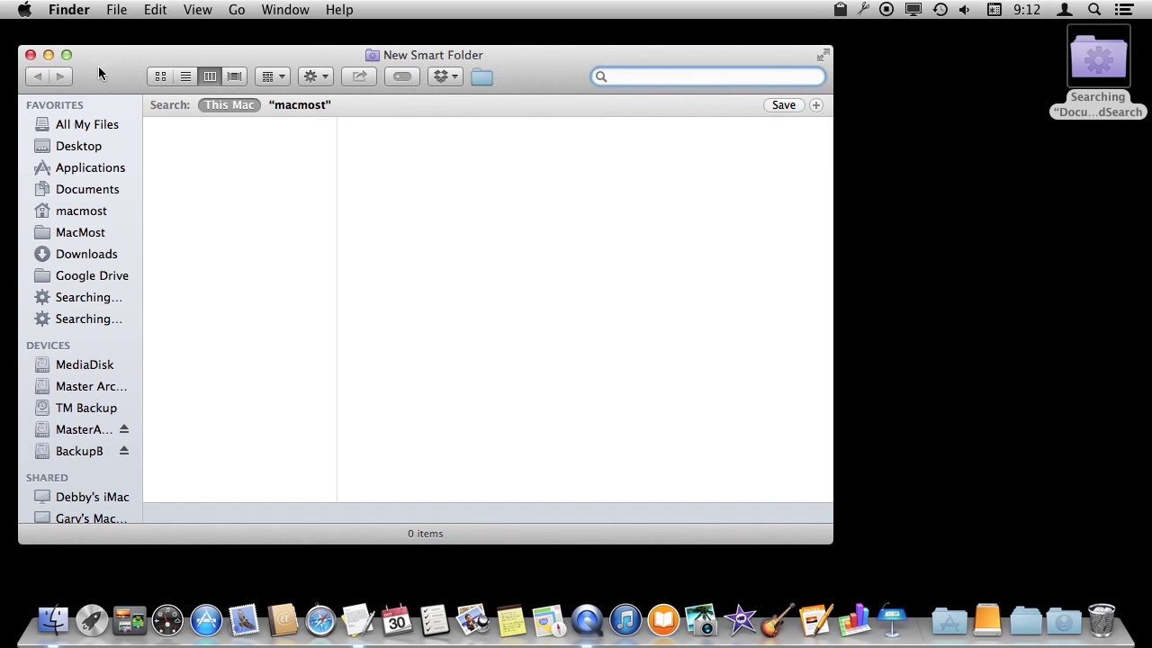
{"action": "left_click", "coordinate": [31, 55]}
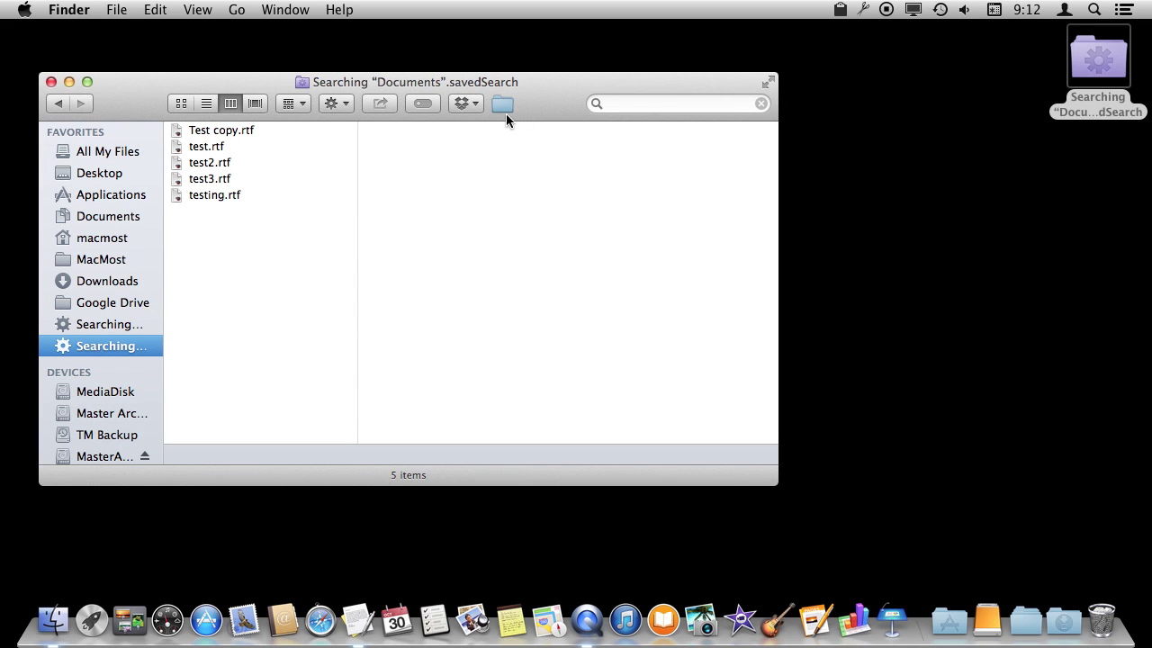
Open the Home Docs folder inside Documents in a new Finder window and duplicate My Document.rtf
{"action": "key", "text": "super+n"}
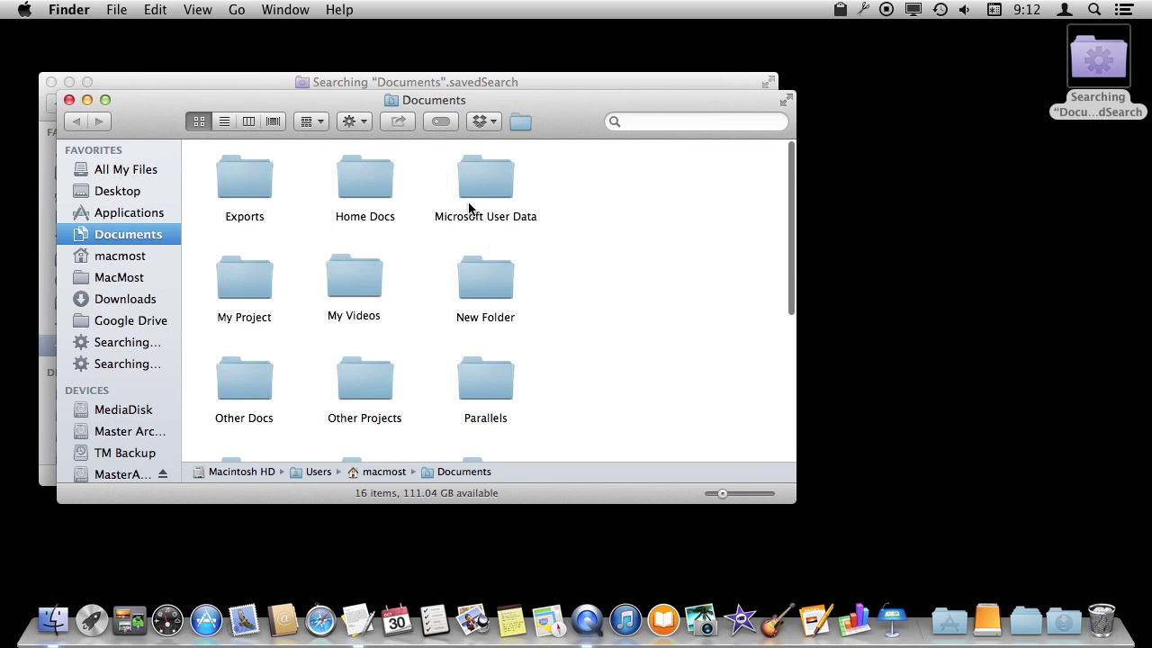
{"action": "double_click", "coordinate": [373, 187]}
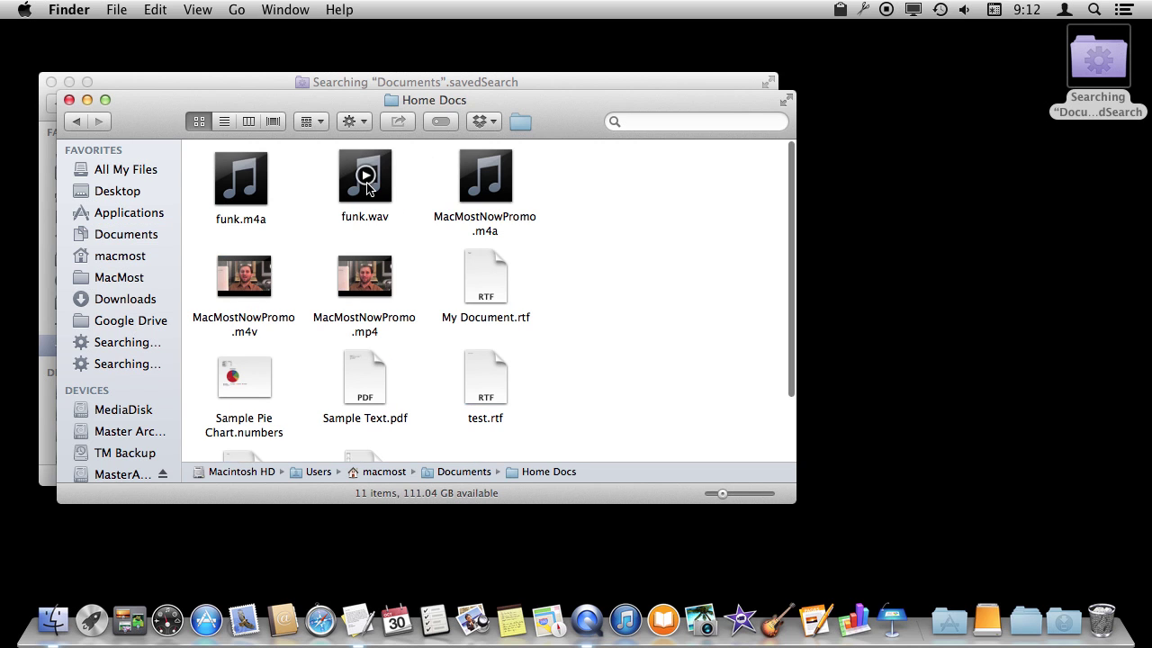
{"action": "left_click", "coordinate": [473, 284]}
{"action": "key", "text": "super+d"}
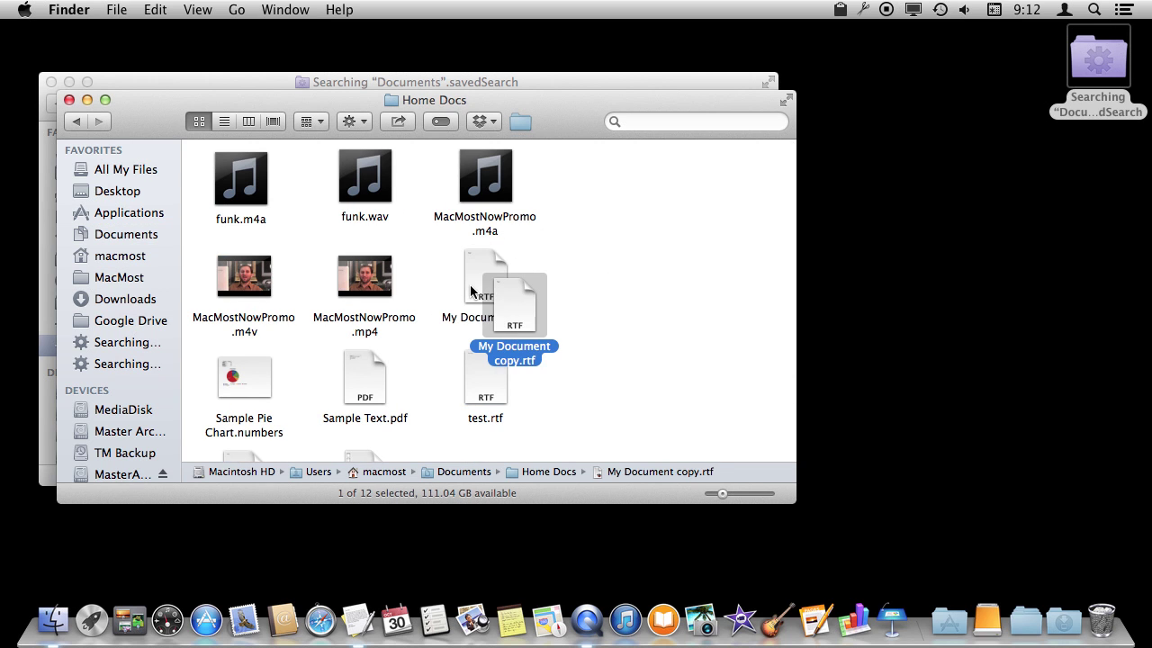
Rename the duplicated document as My Document Test.rtf
{"action": "key", "text": "Return"}
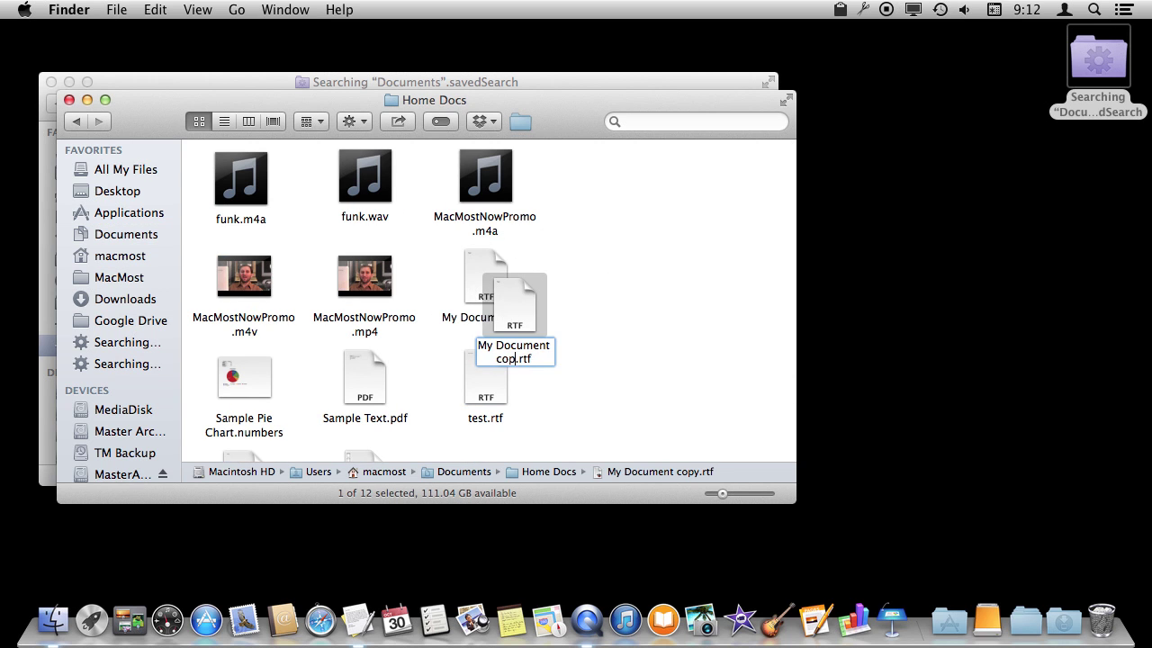
{"action": "key", "text": "Right"}
{"action": "key", "text": "BackSpace"}
{"action": "key", "text": "BackSpace"}
{"action": "key", "text": "BackSpace"}
{"action": "key", "text": "BackSpace"}
{"action": "type", "text": "Test"}
{"action": "key", "text": "Return"}
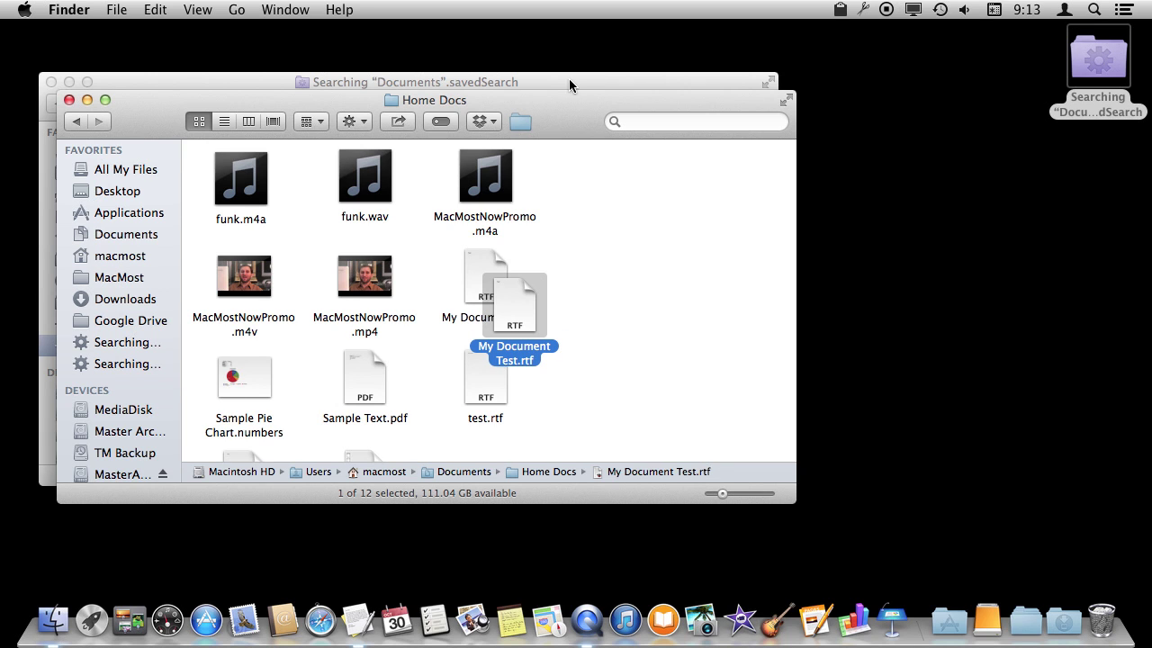
Bring the saved search window to the front to check its file list, and reposition the saved search icon on the desktop
{"action": "left_click", "coordinate": [575, 79]}
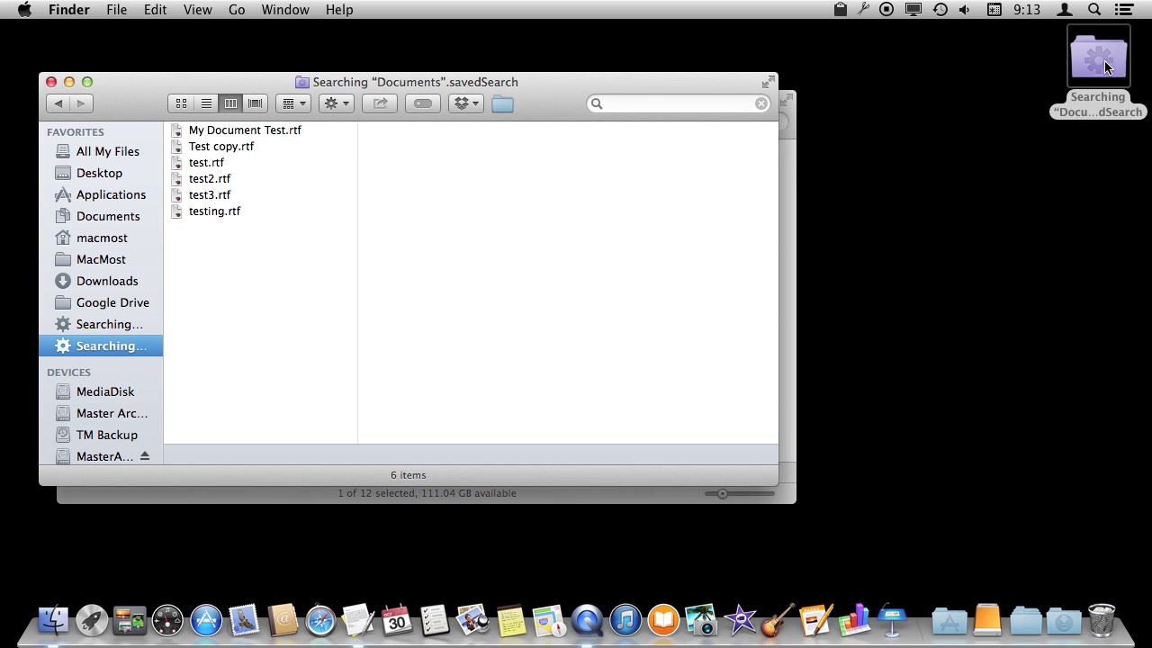
{"action": "left_click_drag", "start_coordinate": [1104, 65], "coordinate": [1033, 113]}
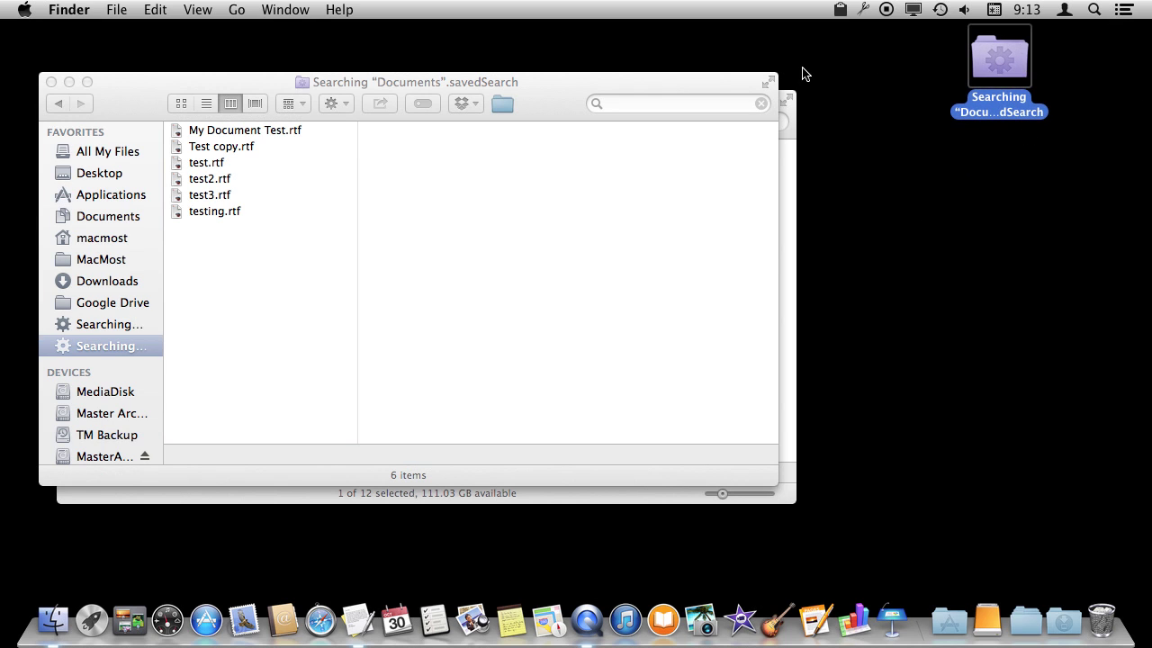